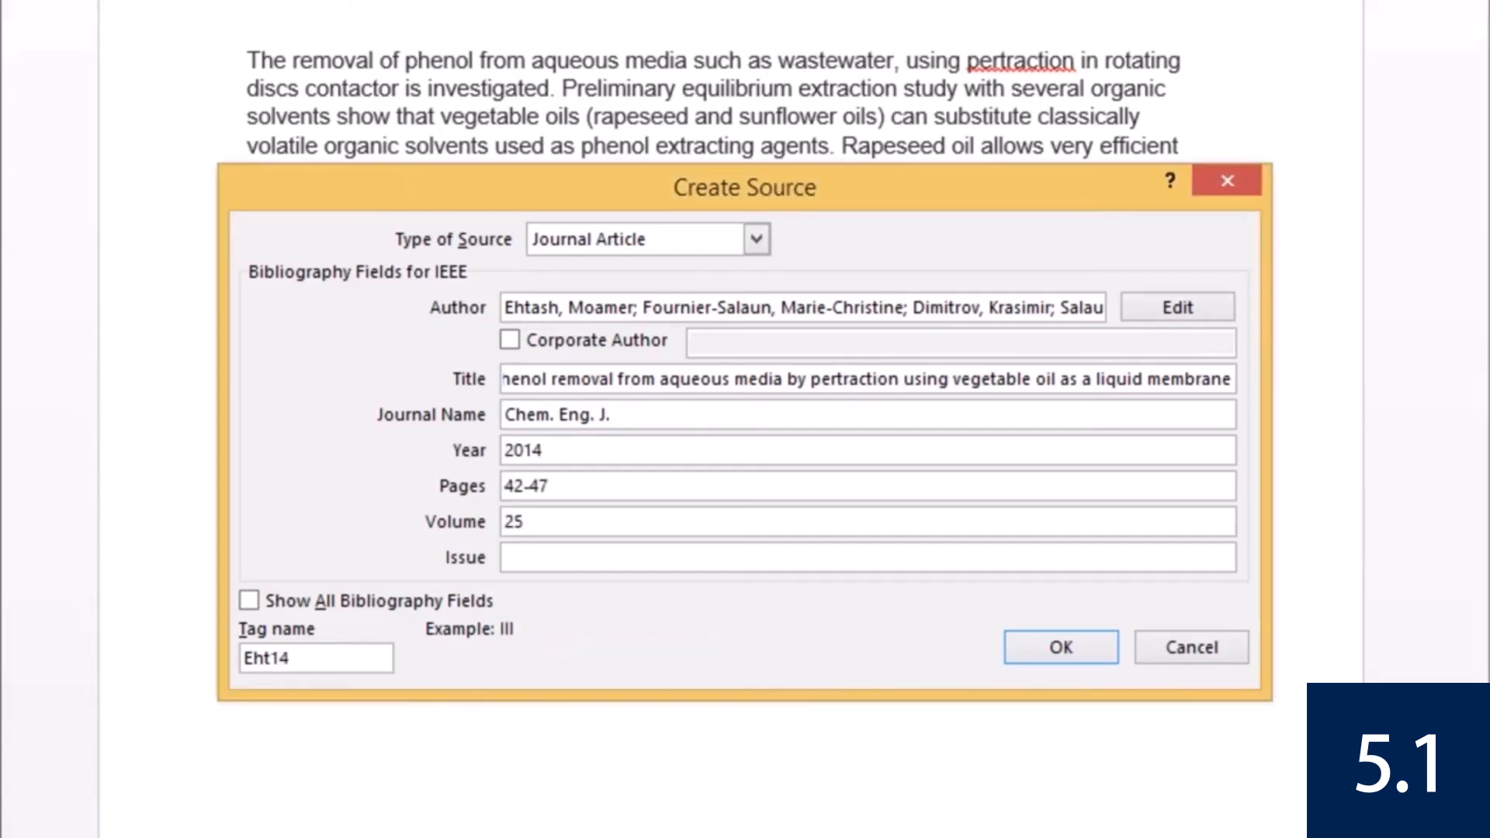
Complete the journal article's volume number as 250 and insert the source as an in-text citation.
text(0)
key(Return)
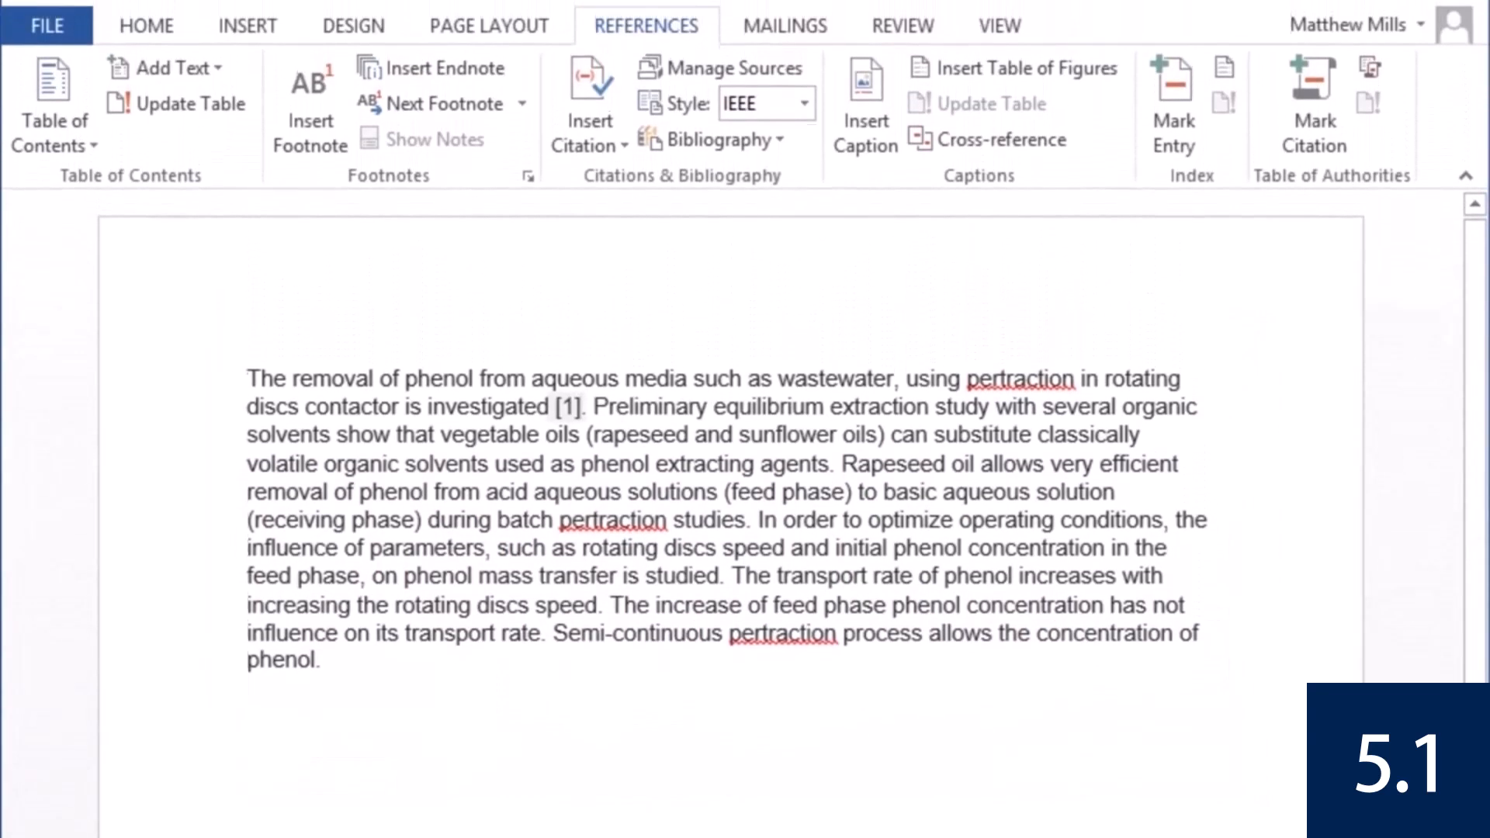
Insert a built-in References bibliography on the empty line below the phenol paragraph.
click(247, 735)
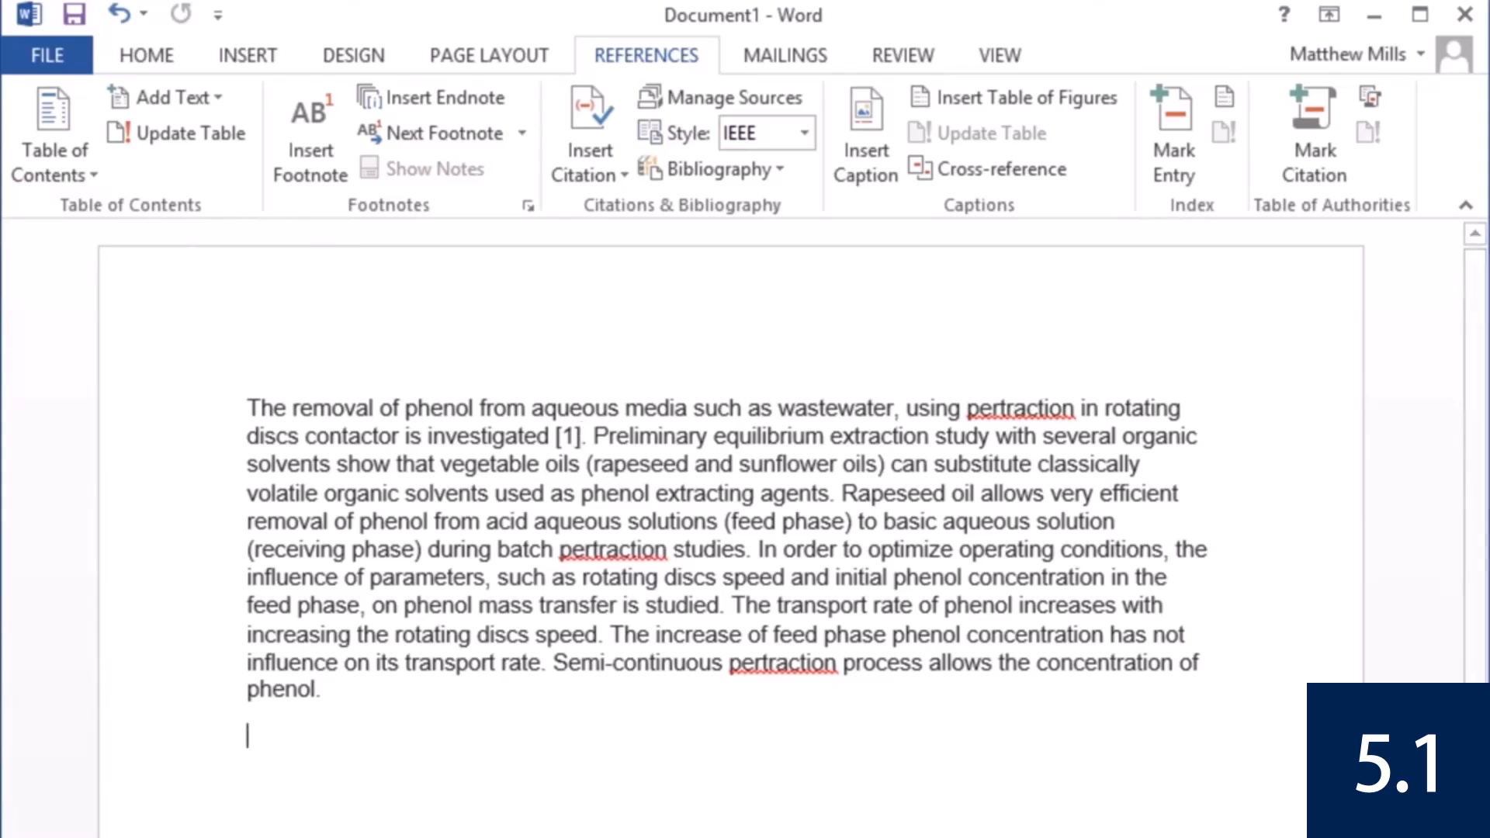
click(718, 169)
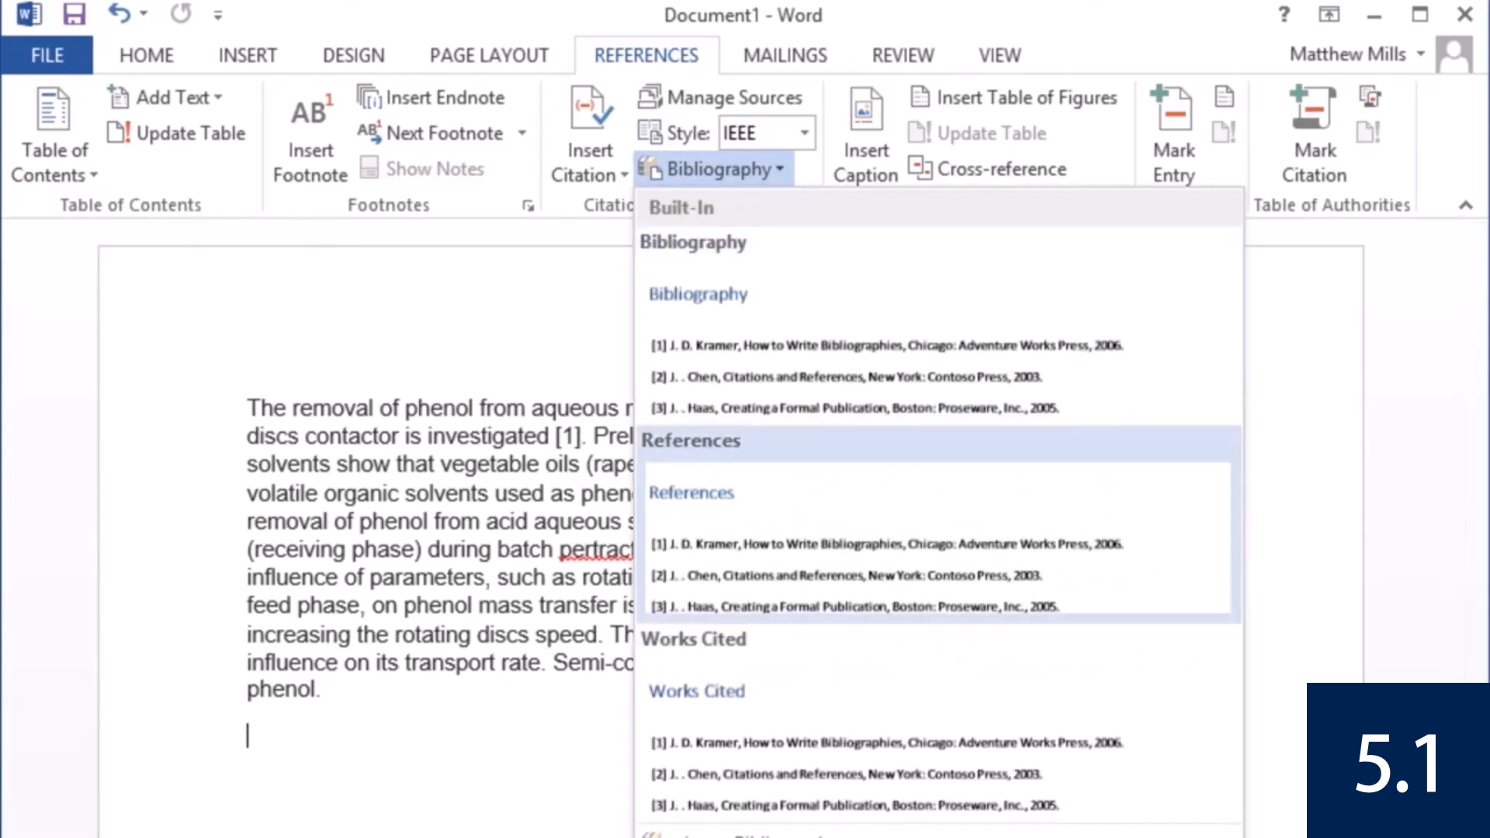
click(691, 492)
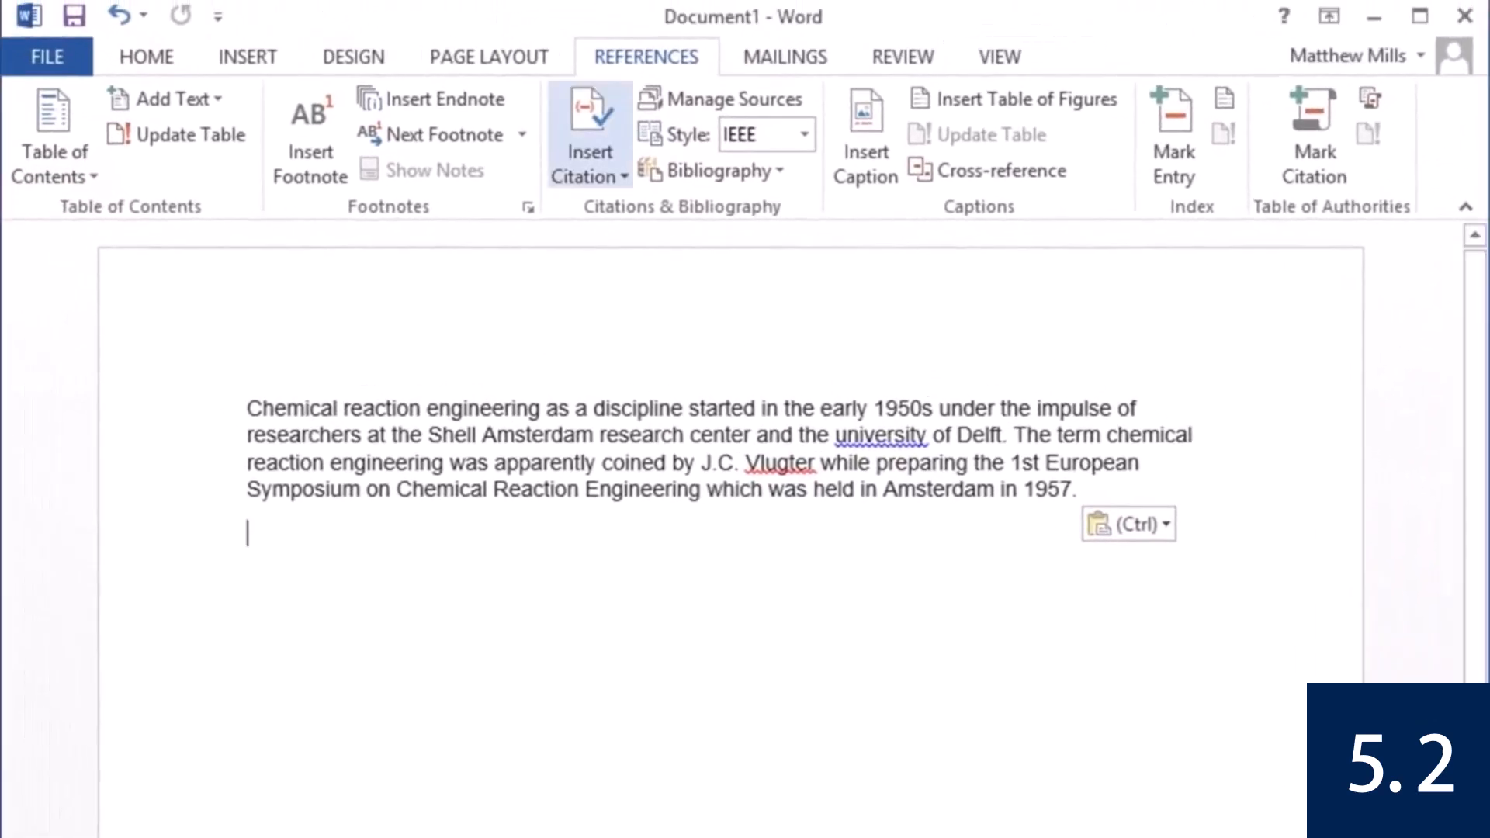
Start a new citation source for the chemical reaction engineering paragraph and set its type to Book.
click(590, 137)
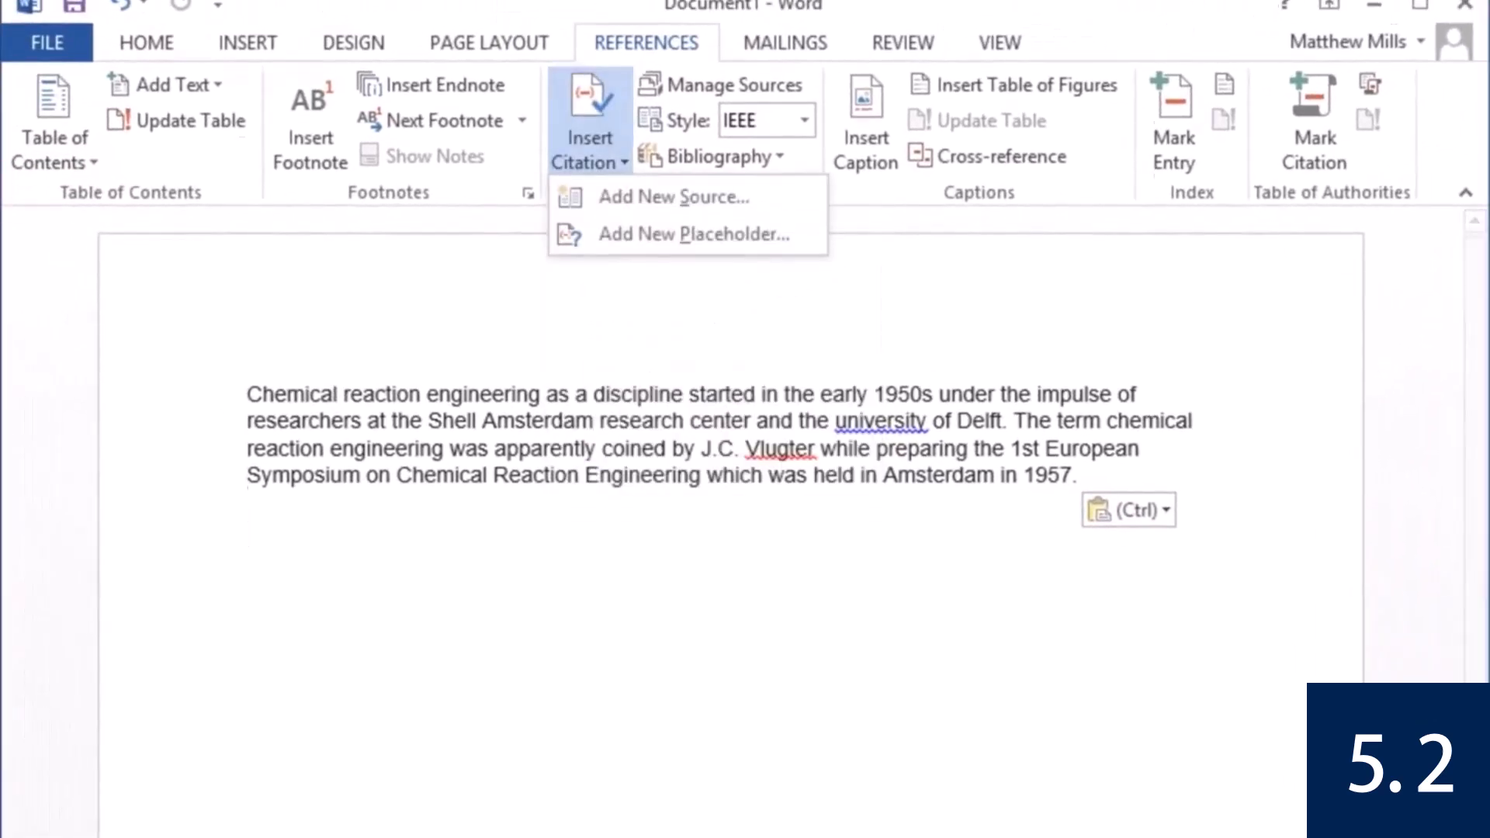
click(673, 205)
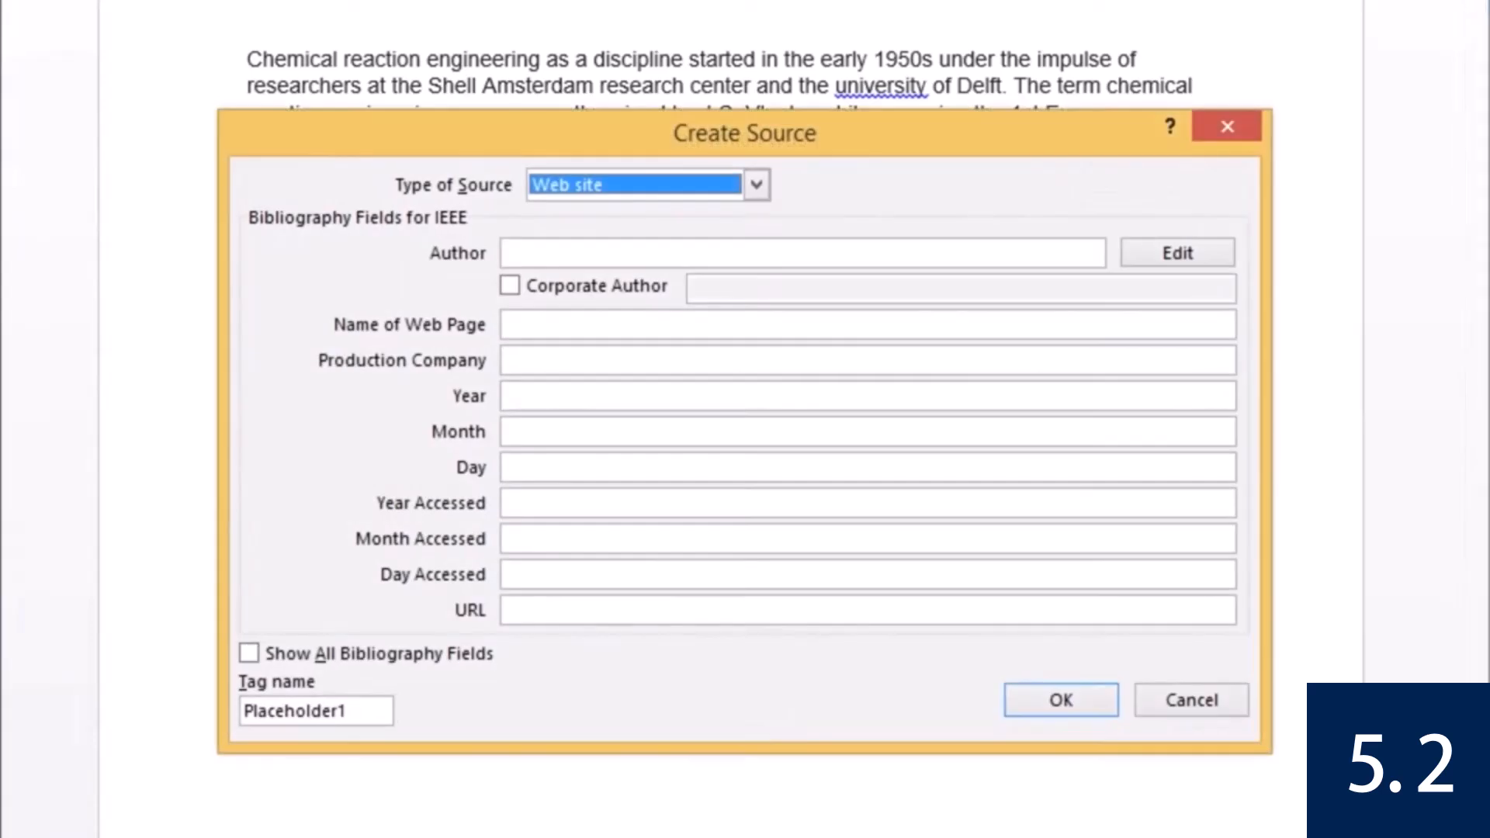
click(756, 184)
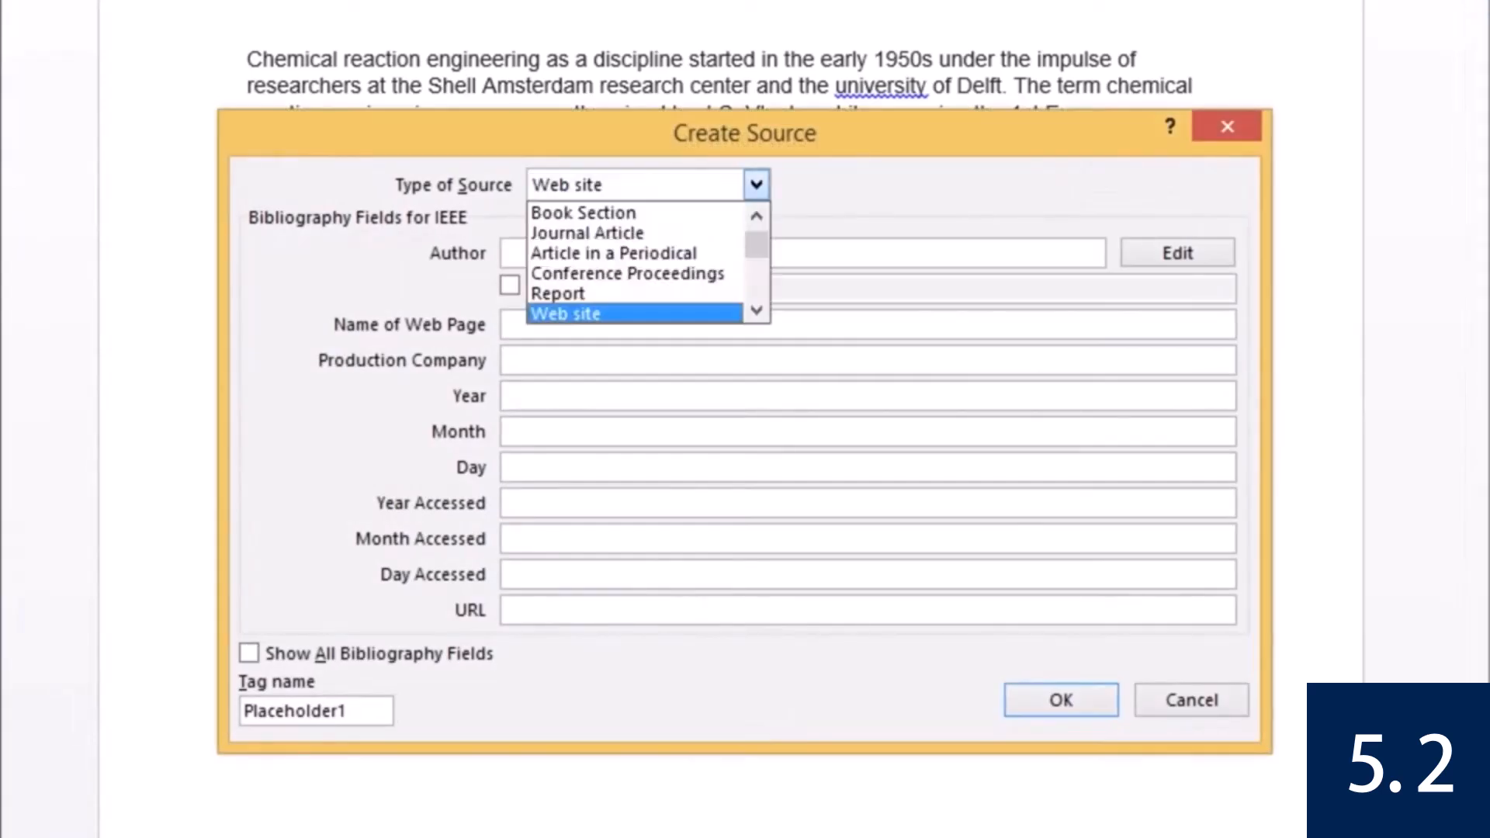
scroll(635, 253, up, 1)
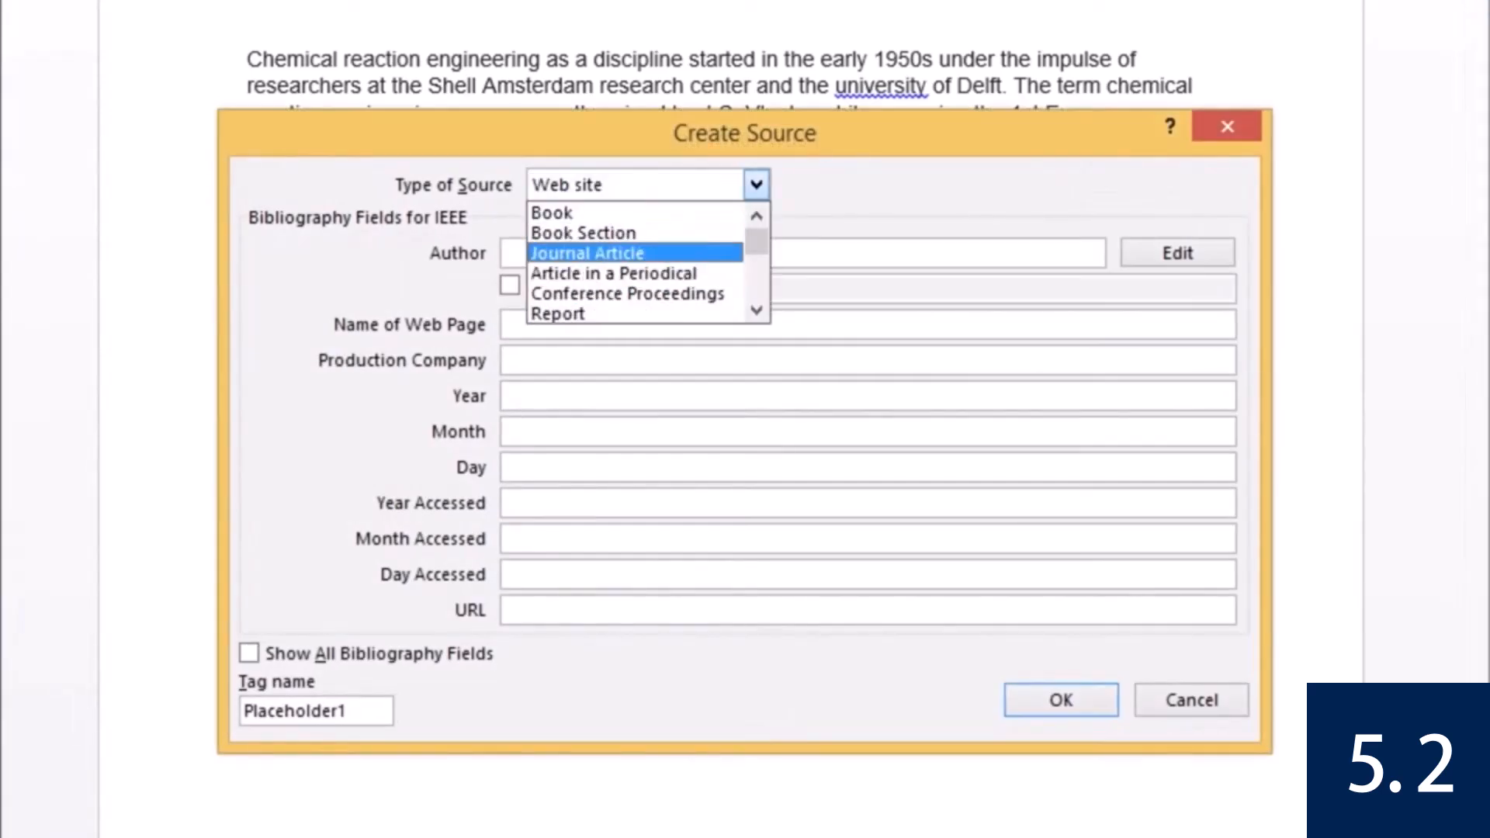
click(574, 212)
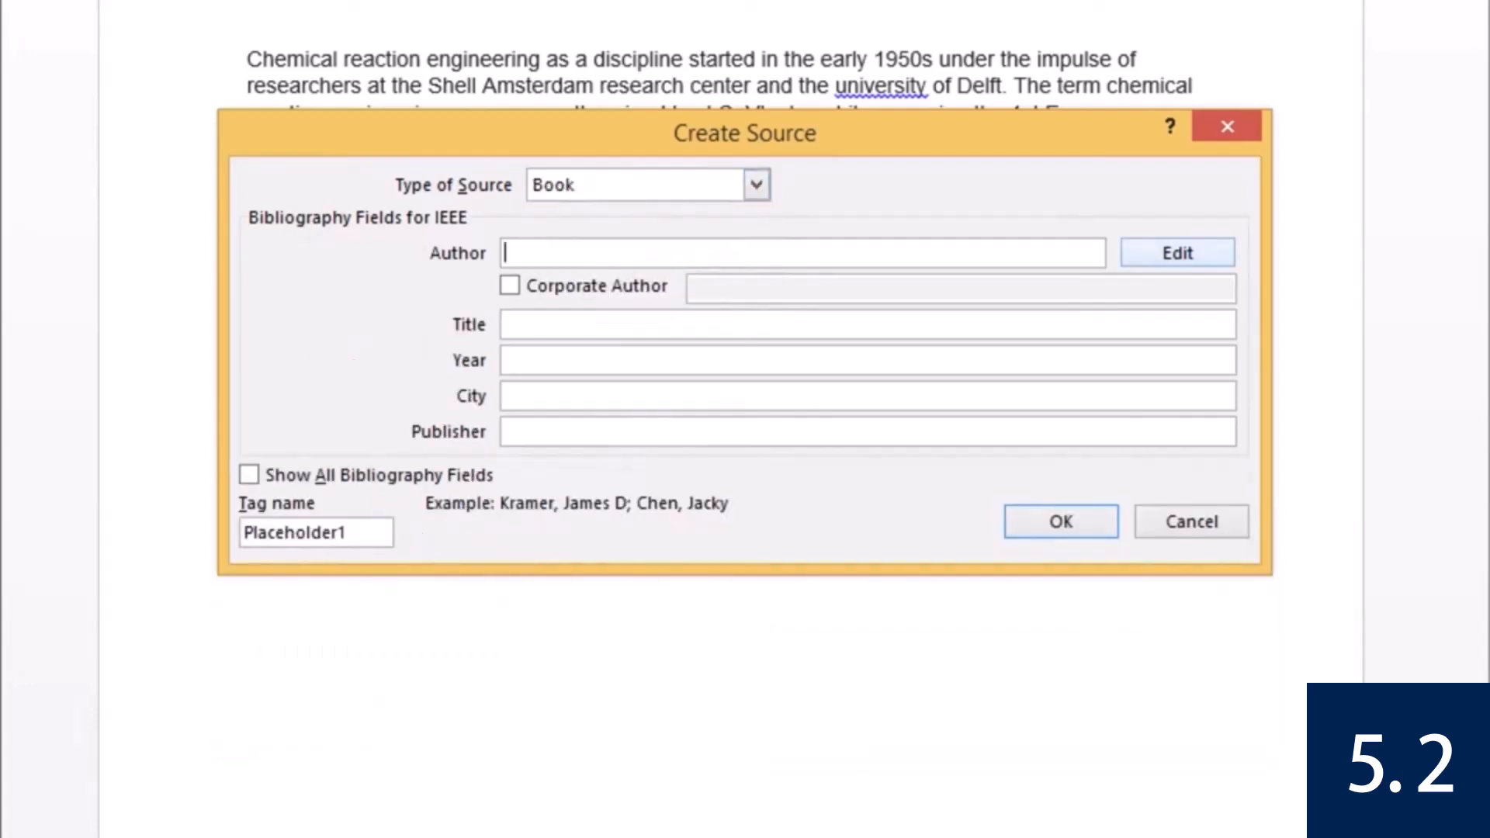
Add the book author's last and first name through the name editor.
click(1177, 253)
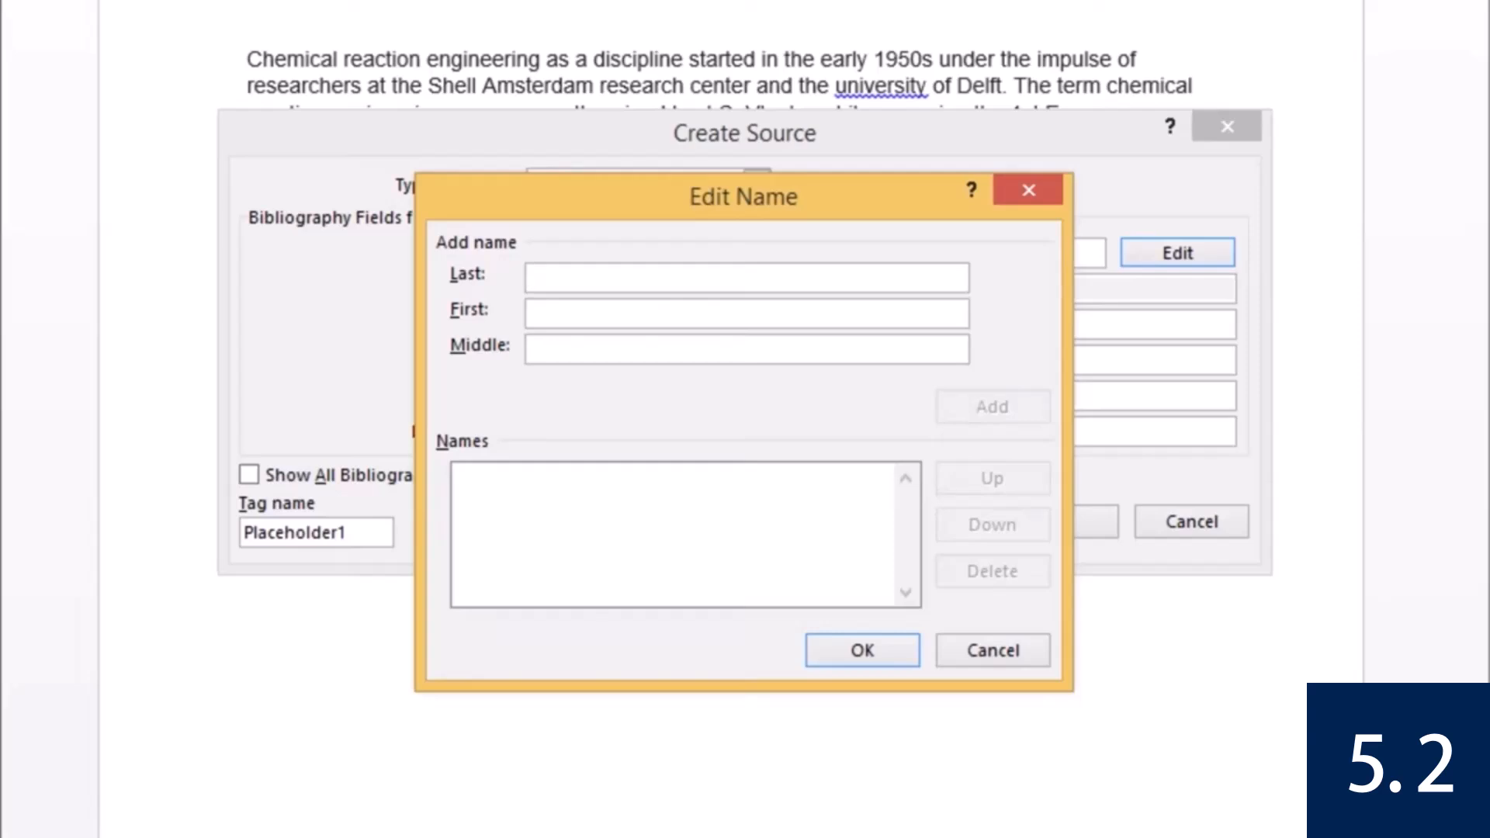
text(Levenspiel)
key(Tab)
text(Octave)
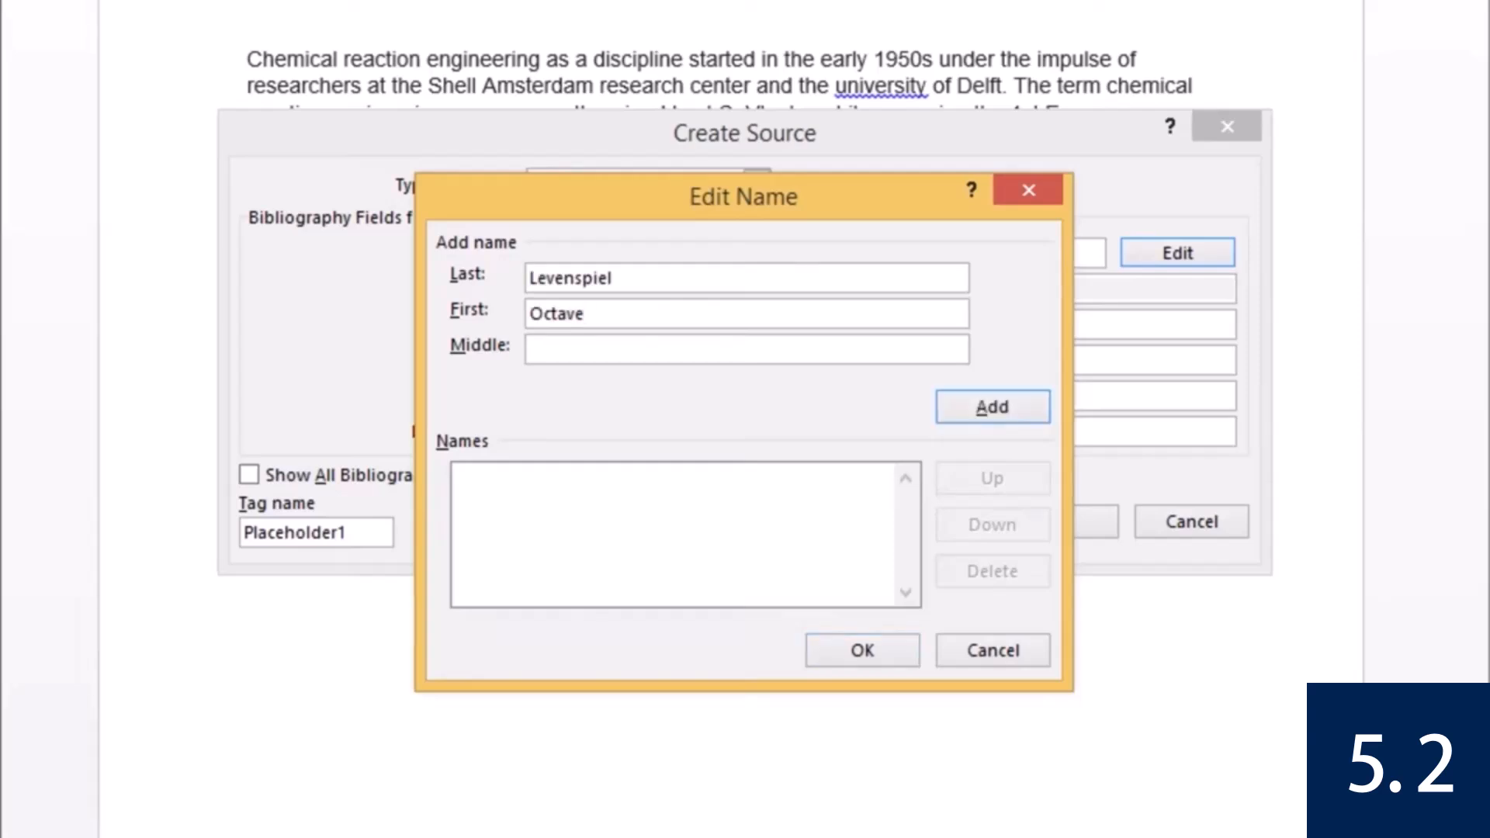
key(Return)
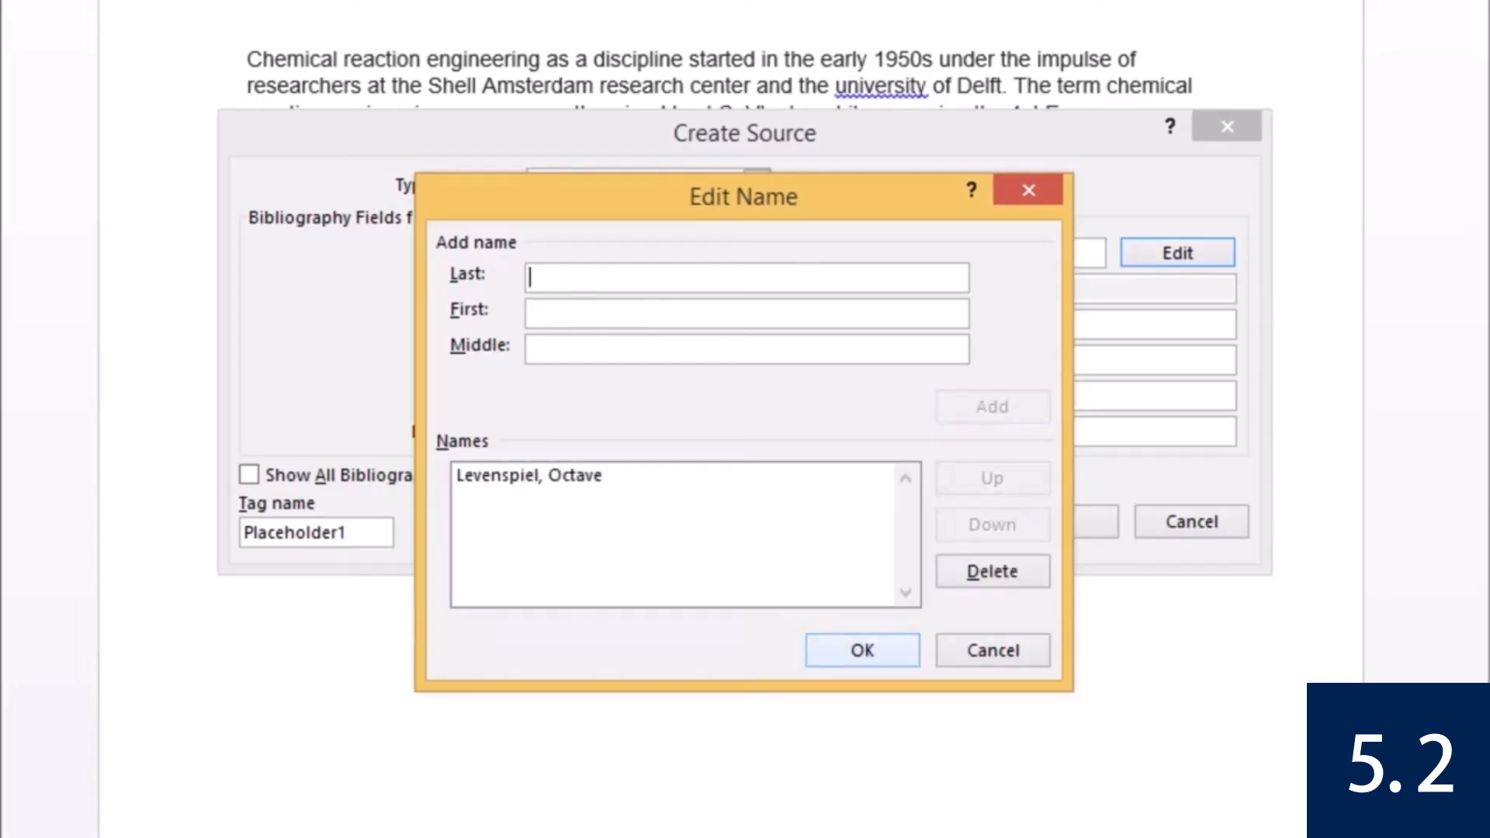
key(Return)
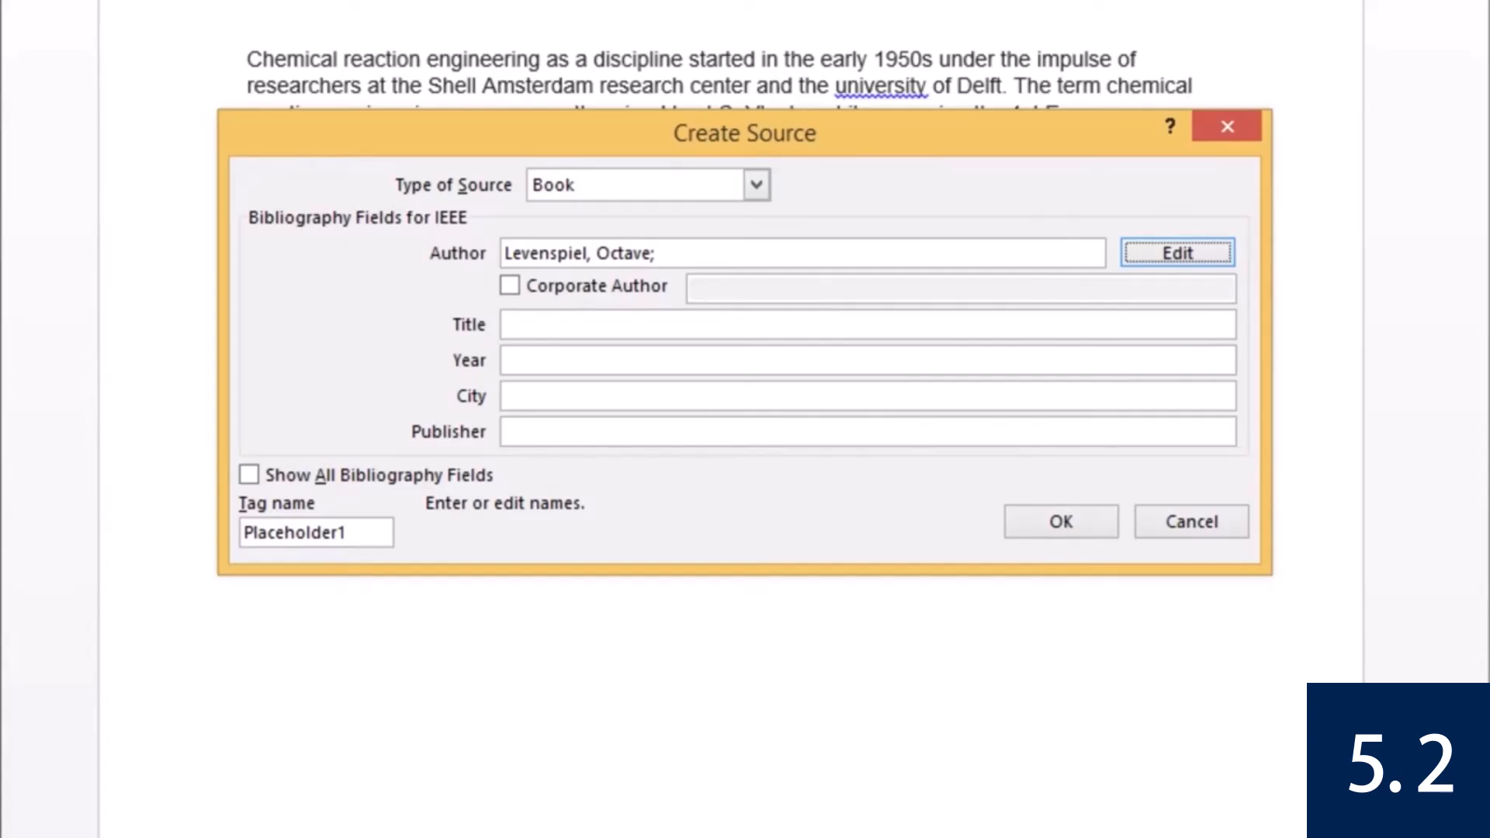
Enter the book title "Chemical reaction engineering", the year 1999 and the city "New York, NY".
click(621, 325)
text(Chemical reaction engineering)
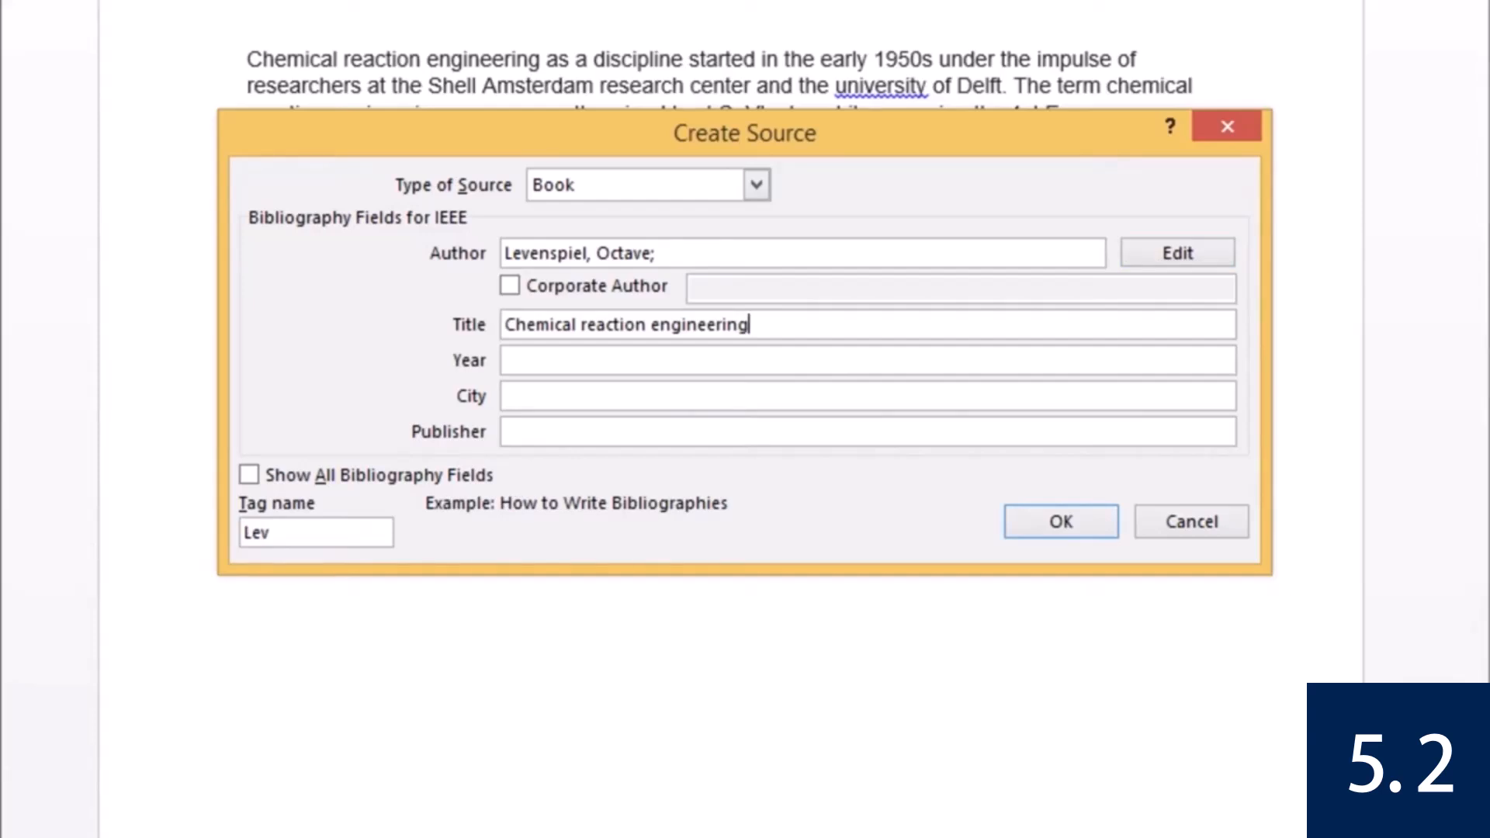
click(505, 360)
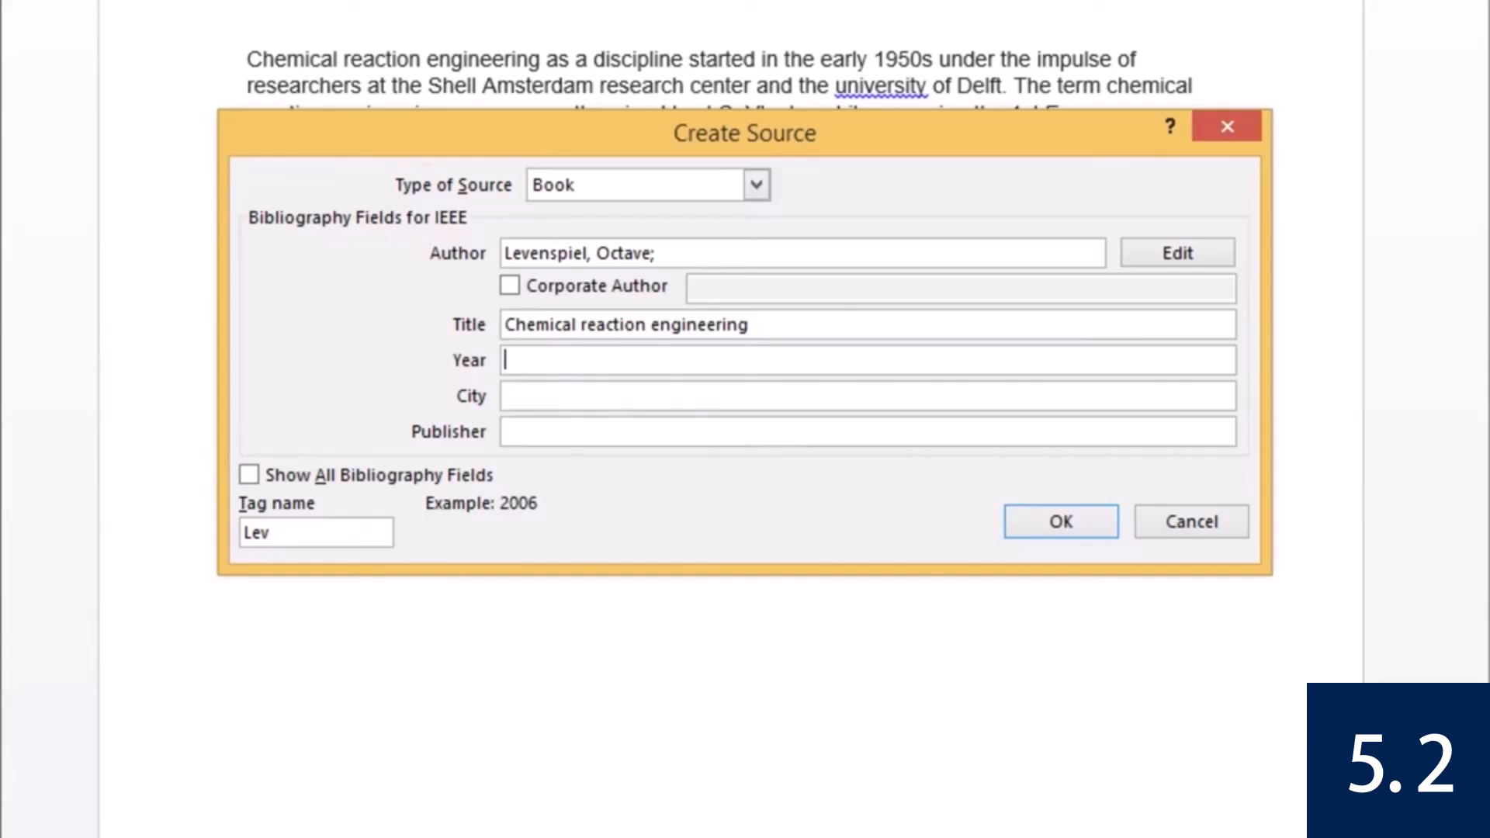
text(1999)
key(Tab)
text(New York, NY)
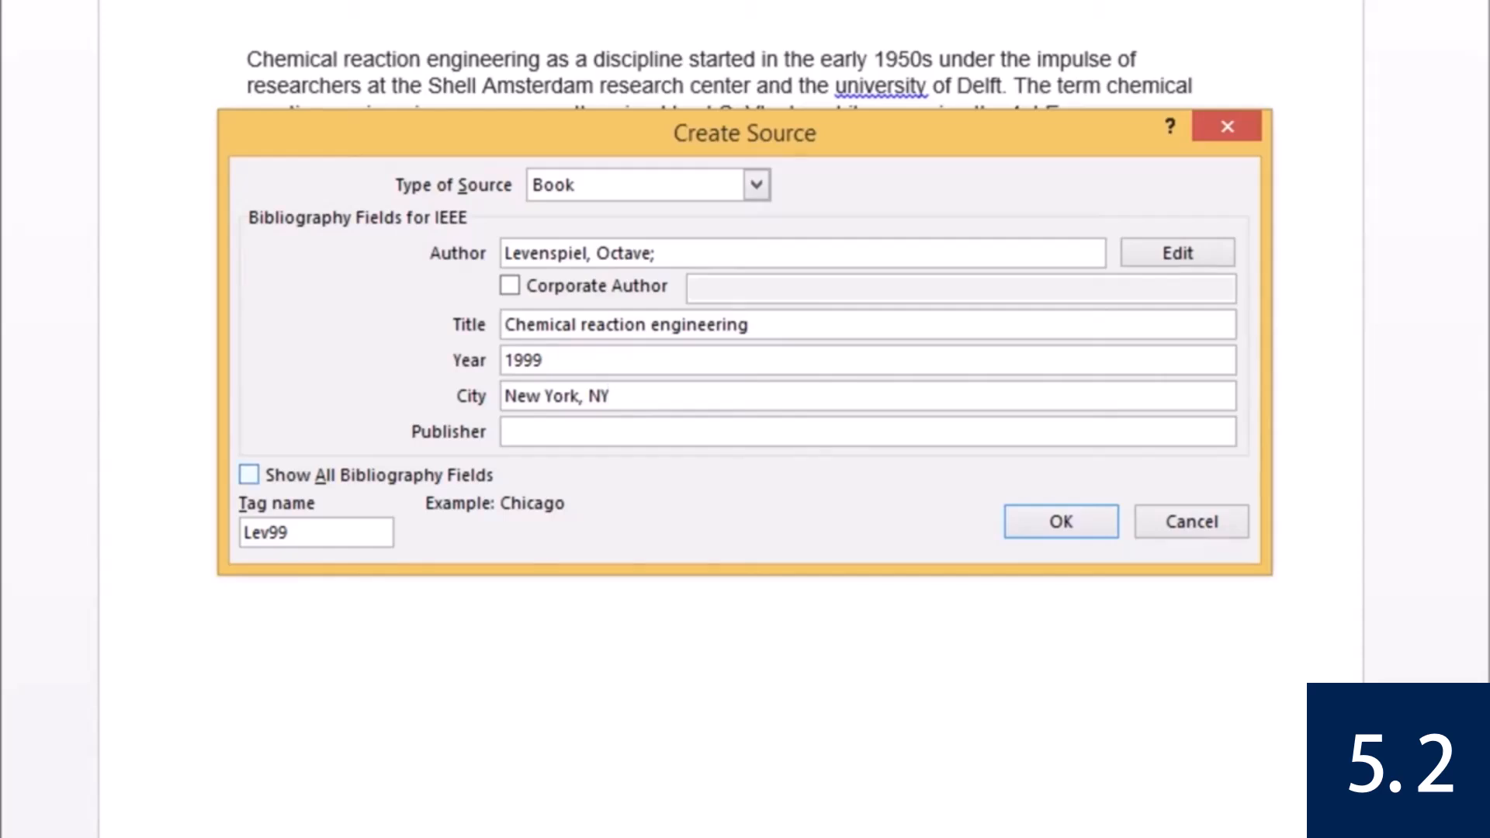
Using the full set of bibliography fields for the edition, set it to 3rd and the publisher to Wiley, and save the book source.
click(249, 475)
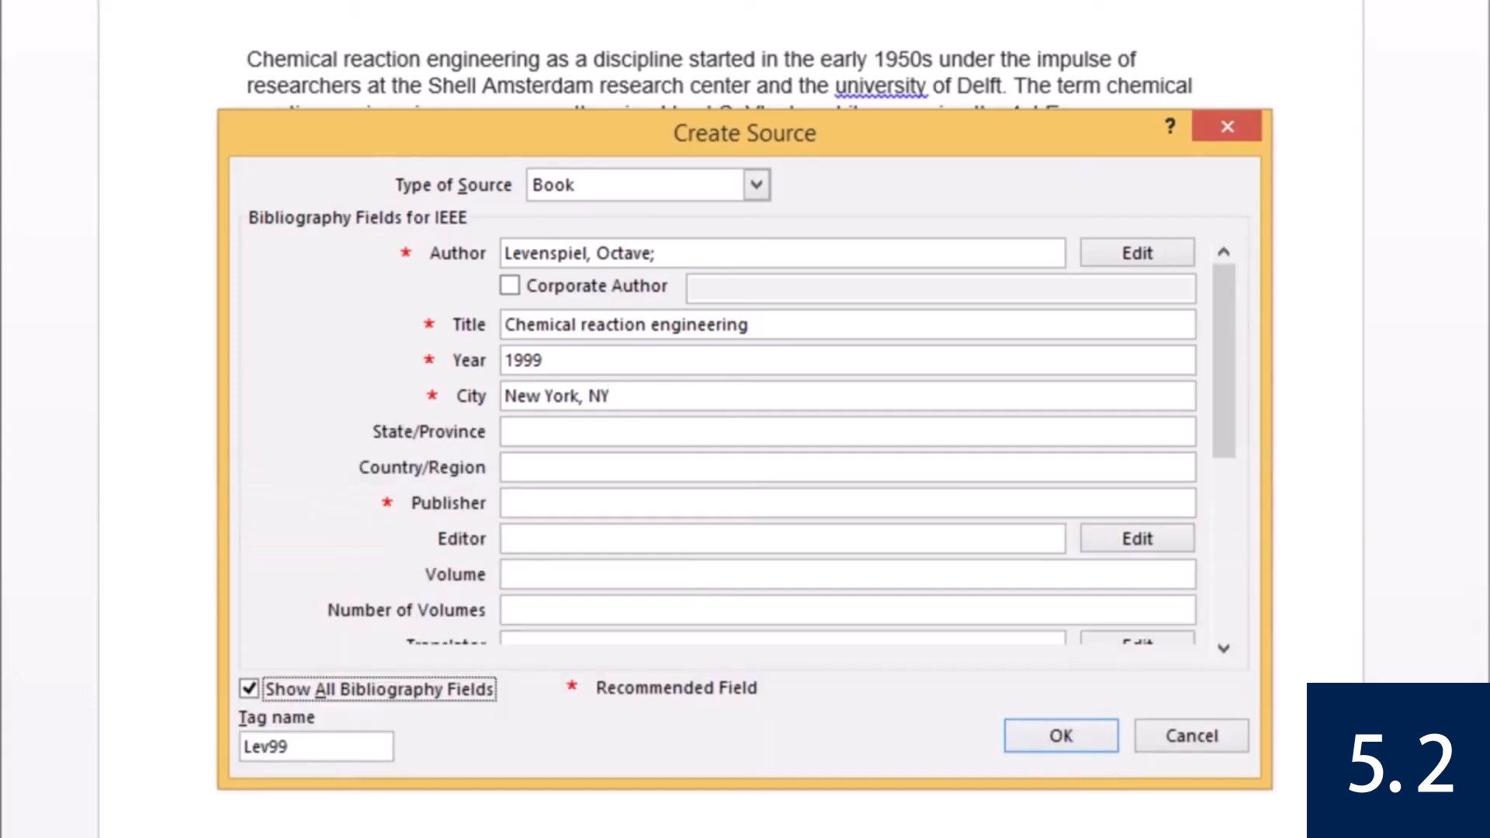
drag(1224, 361, 1223, 541)
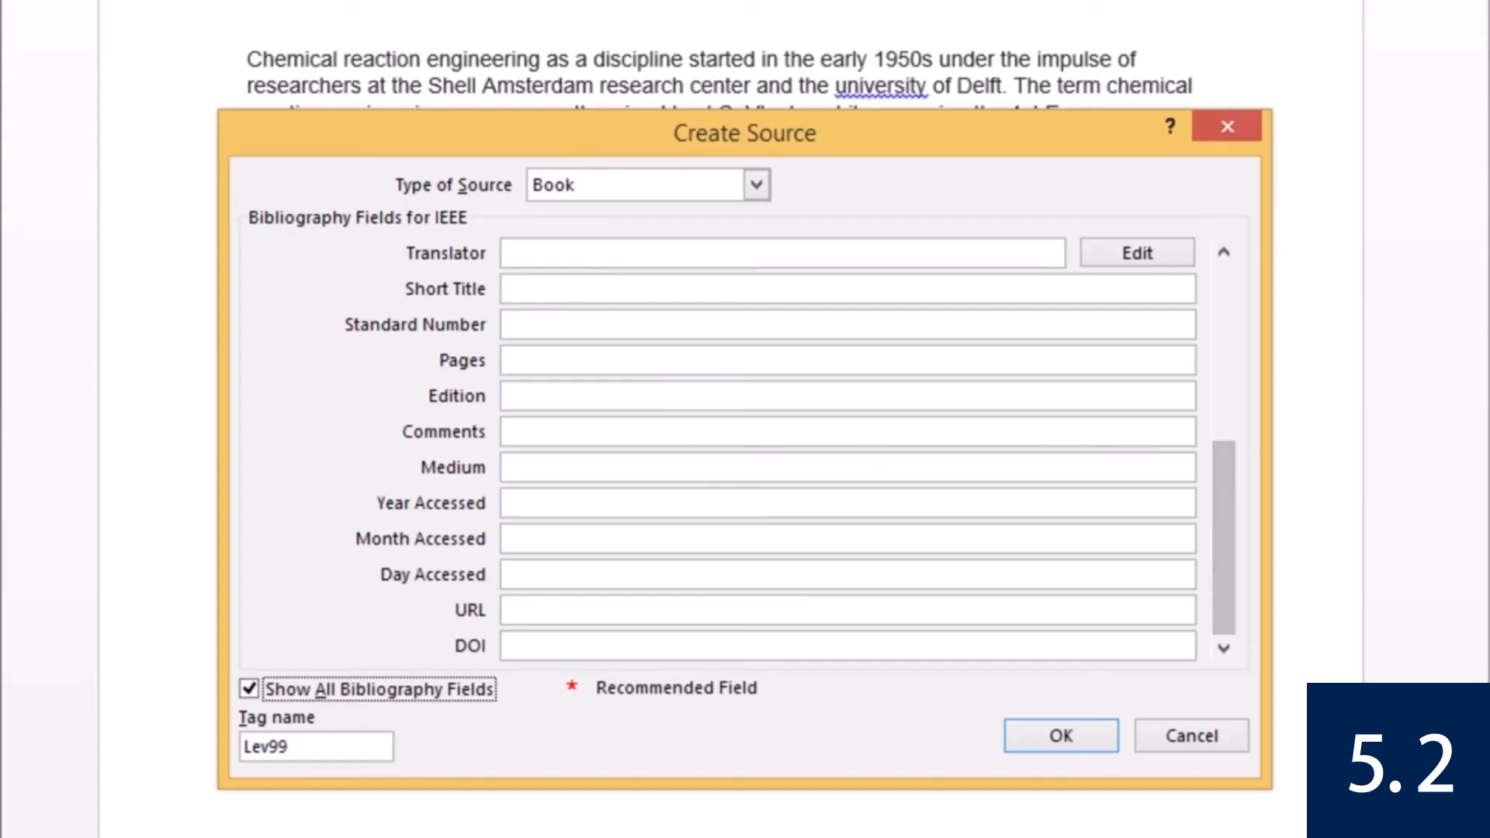
click(847, 395)
text(3rd)
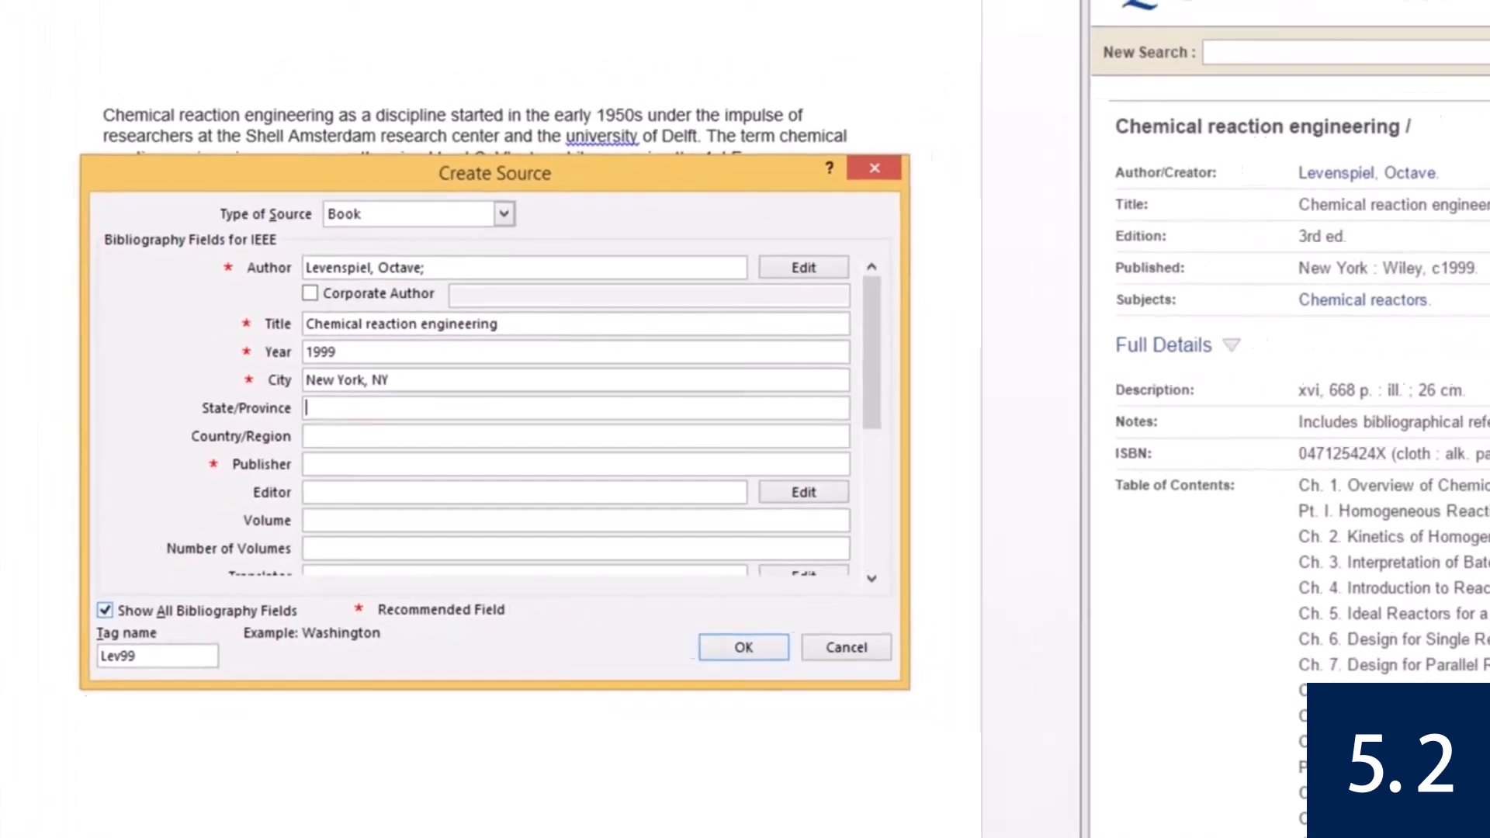
click(105, 611)
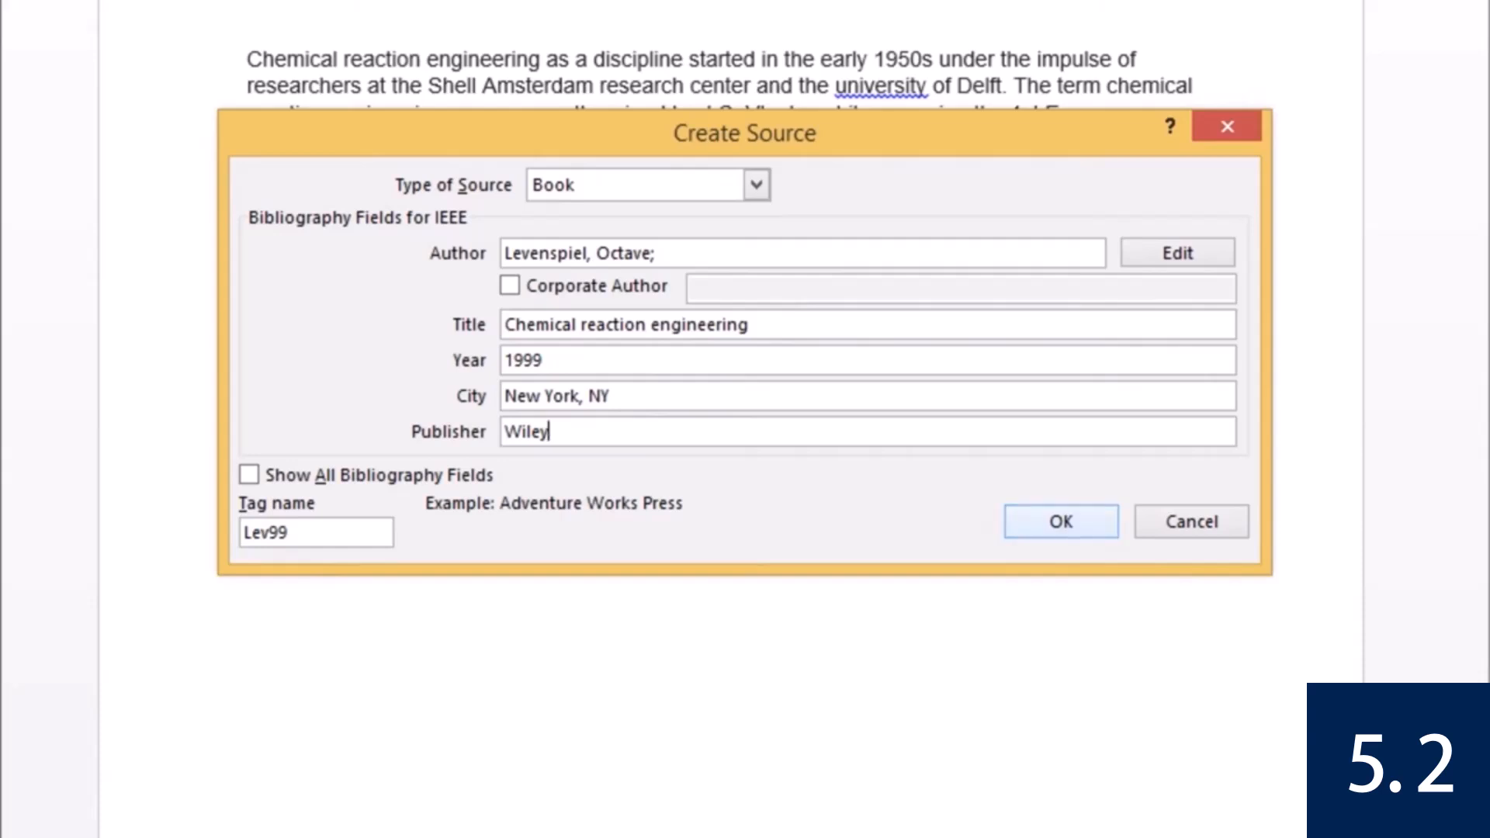
key(Return)
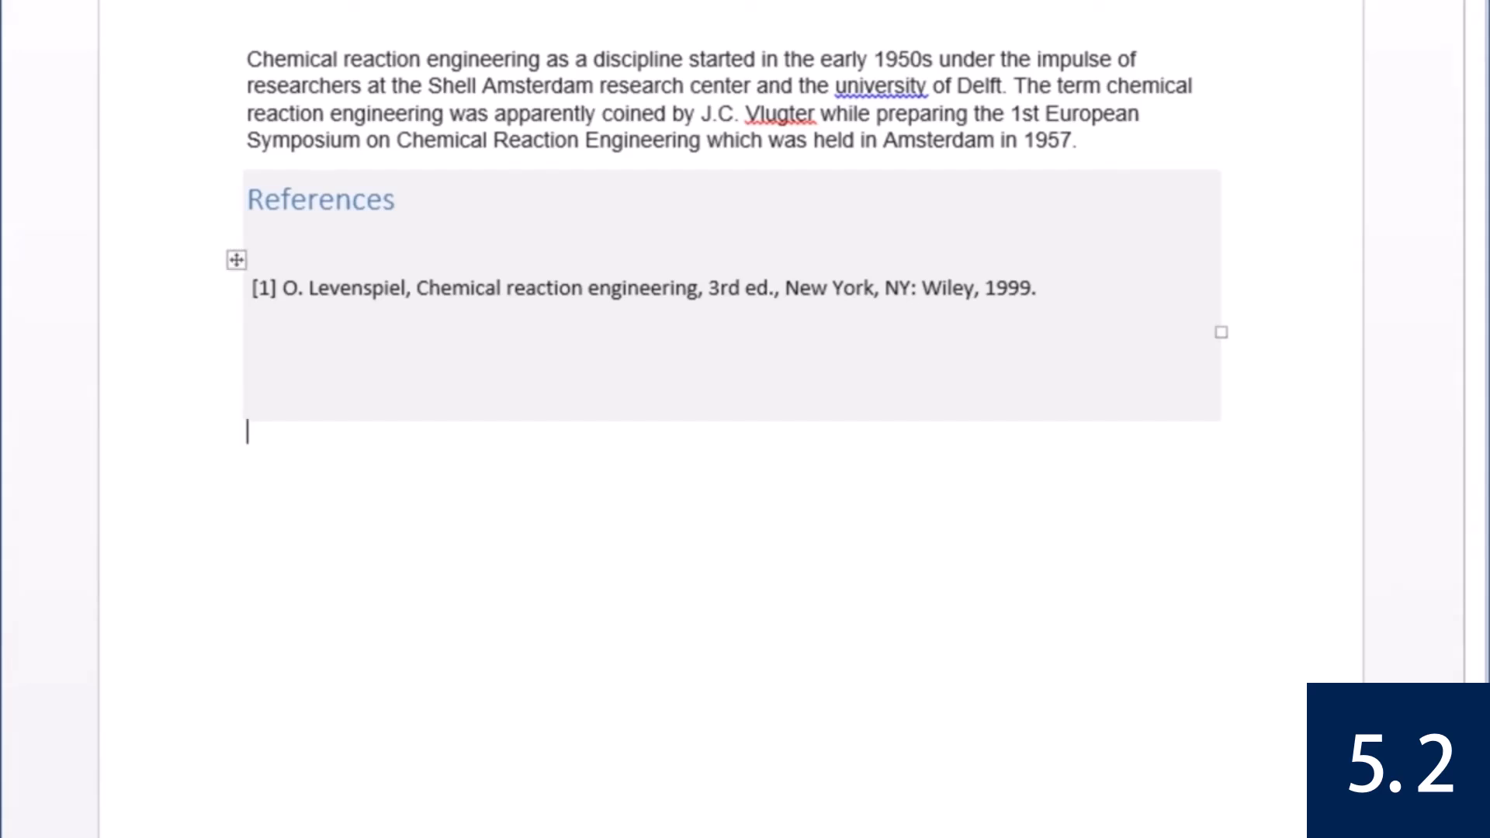
Italicize the title "Chemical reaction engineering" in the book reference and delete the comma after "3rd ed.".
drag(417, 289, 697, 290)
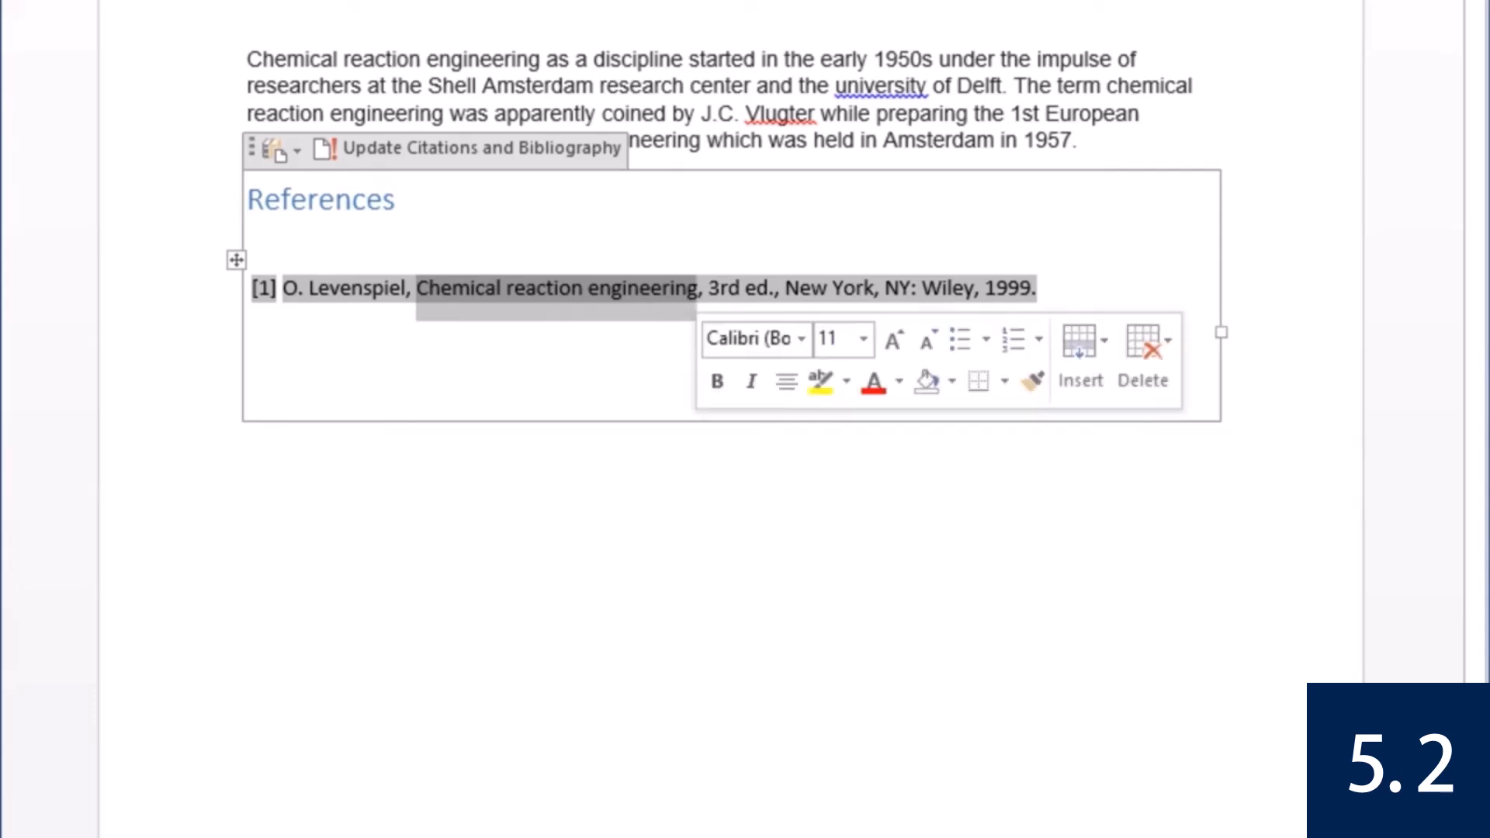
key(ctrl+i)
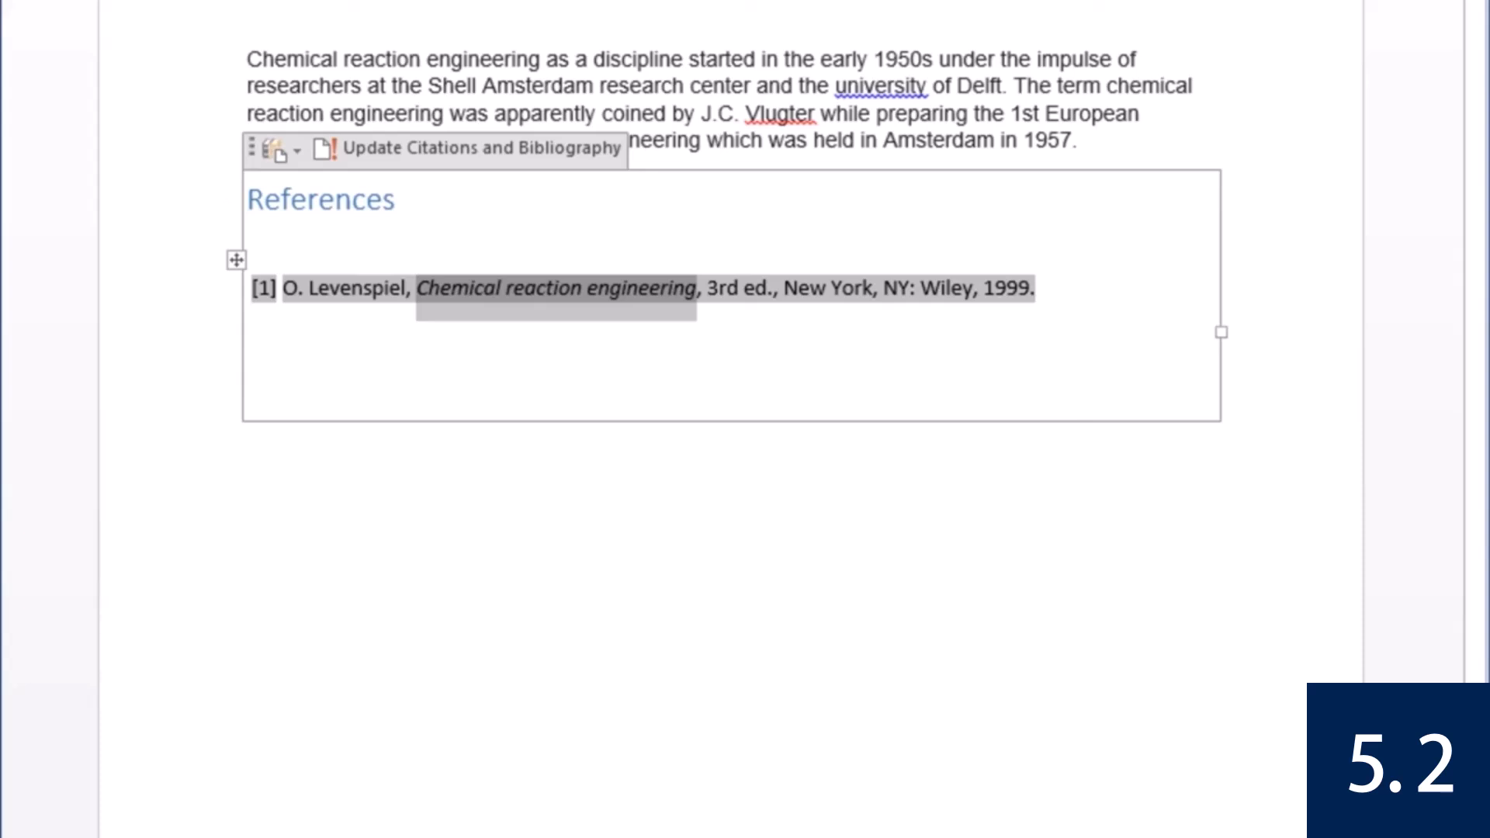
click(774, 288)
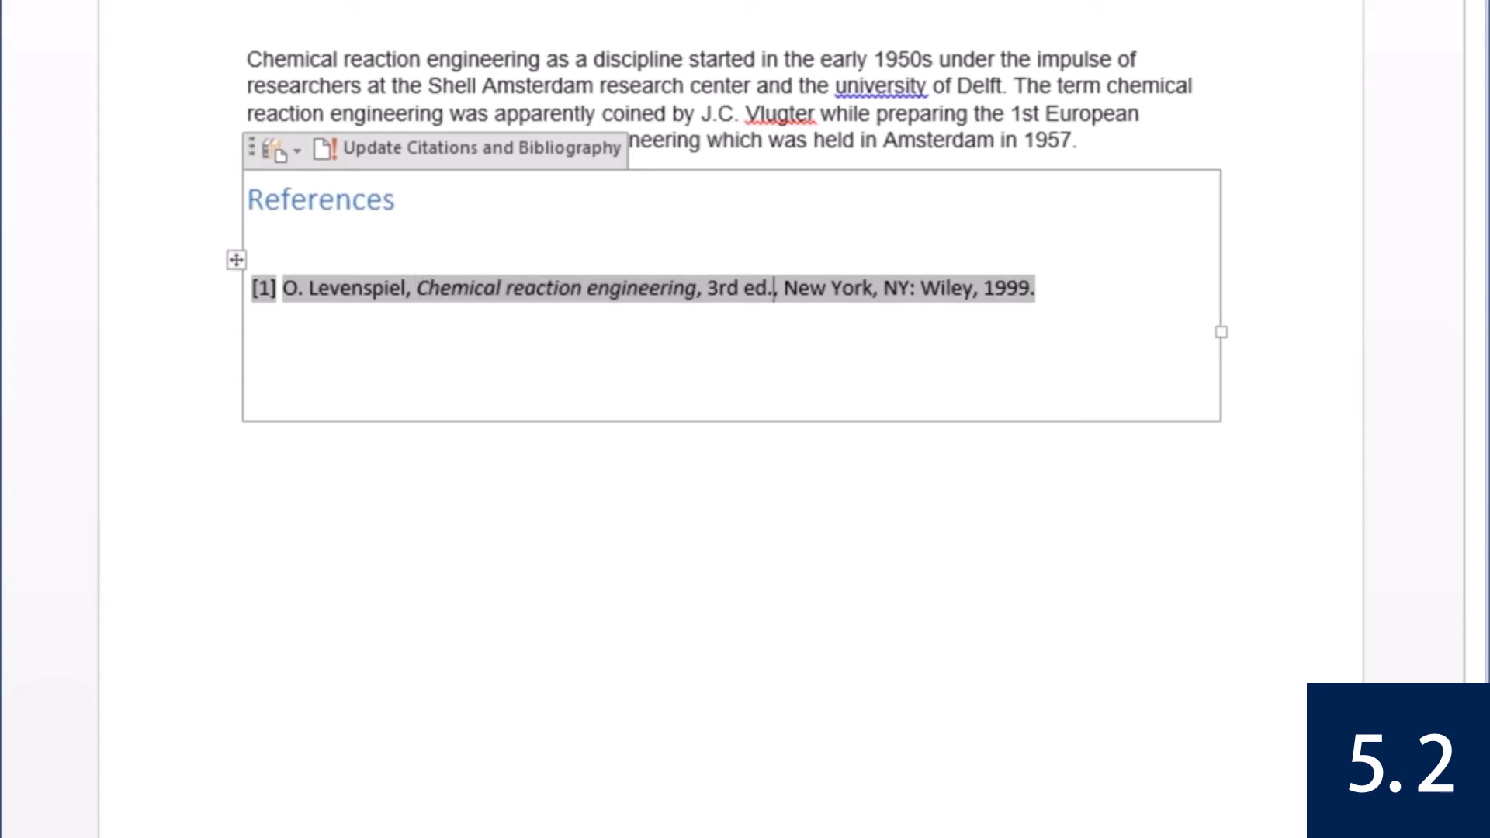
key(Delete)
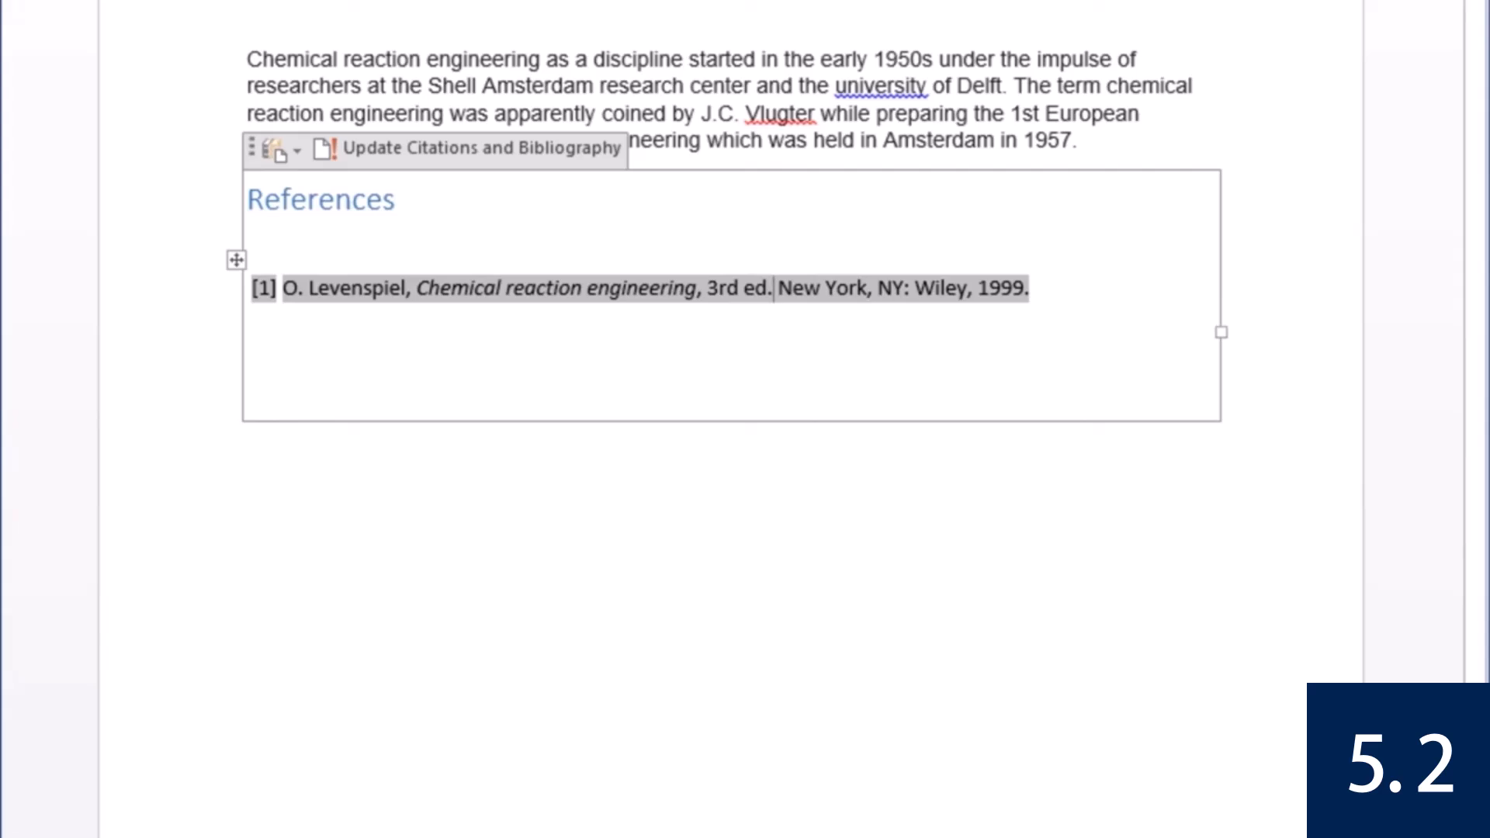
click(247, 431)
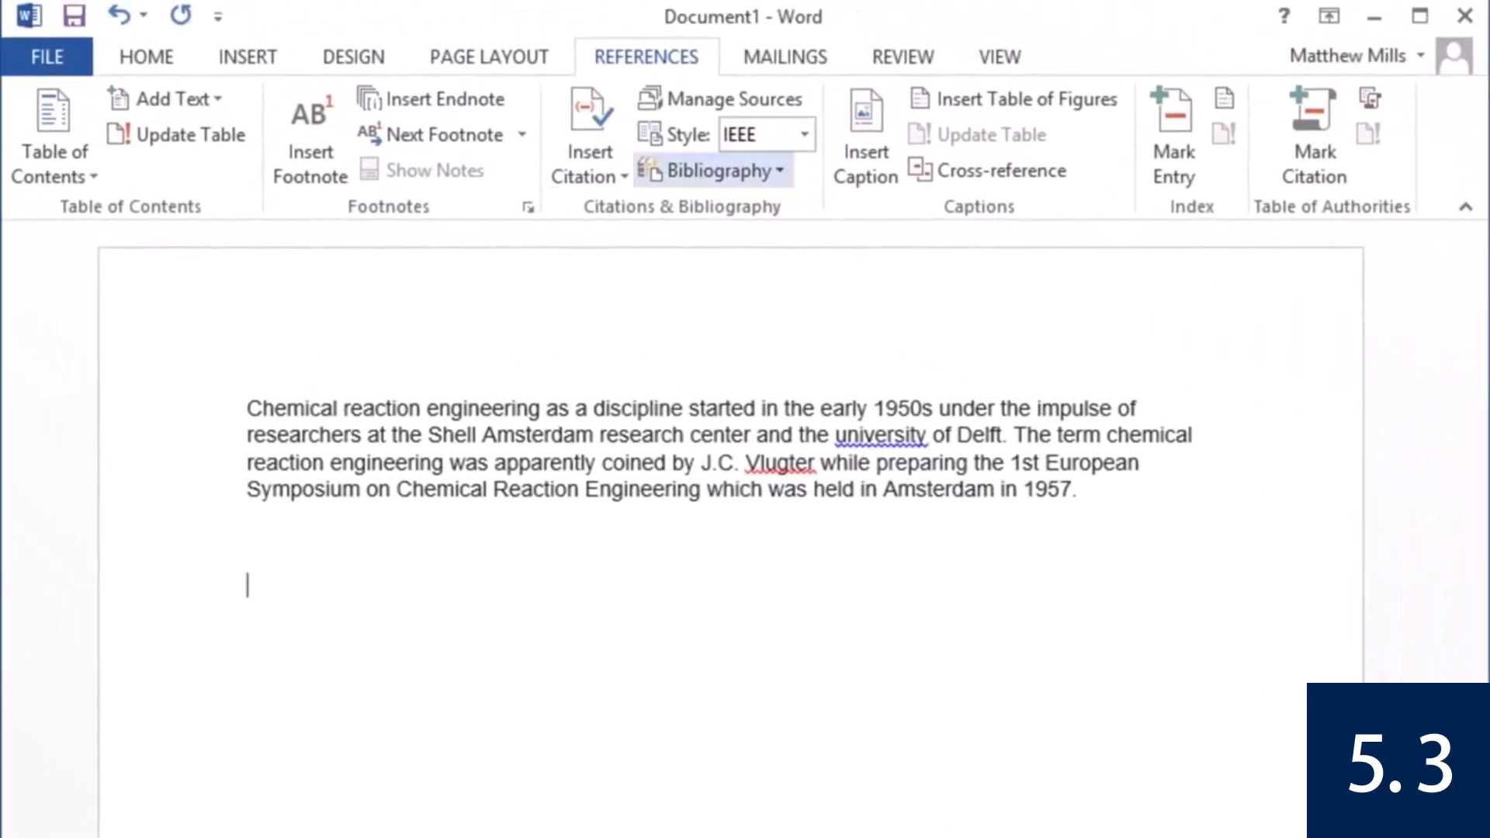
Start another new citation source and set its type to Book Section.
click(590, 152)
click(675, 207)
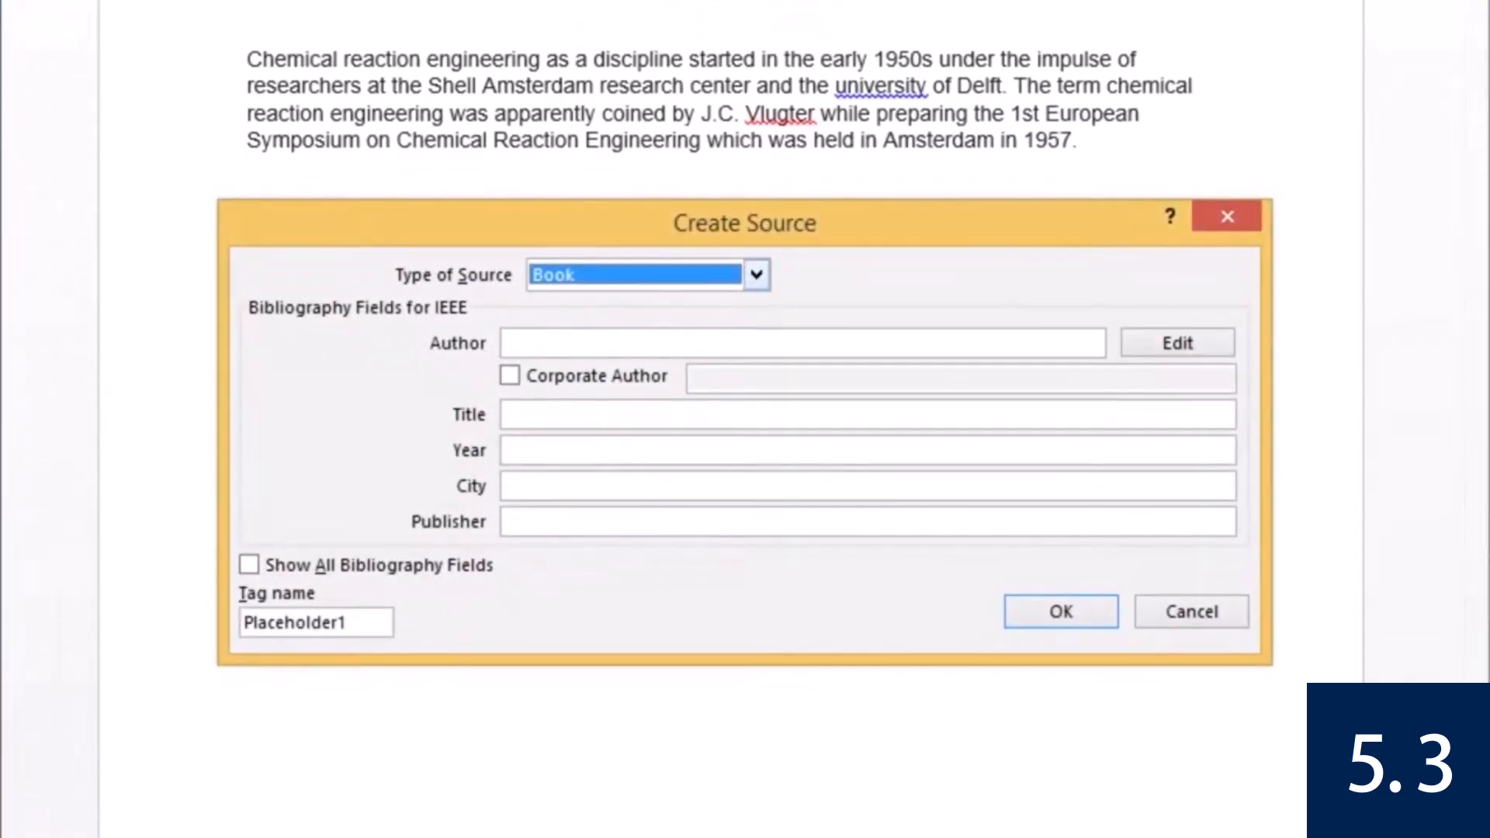
click(756, 274)
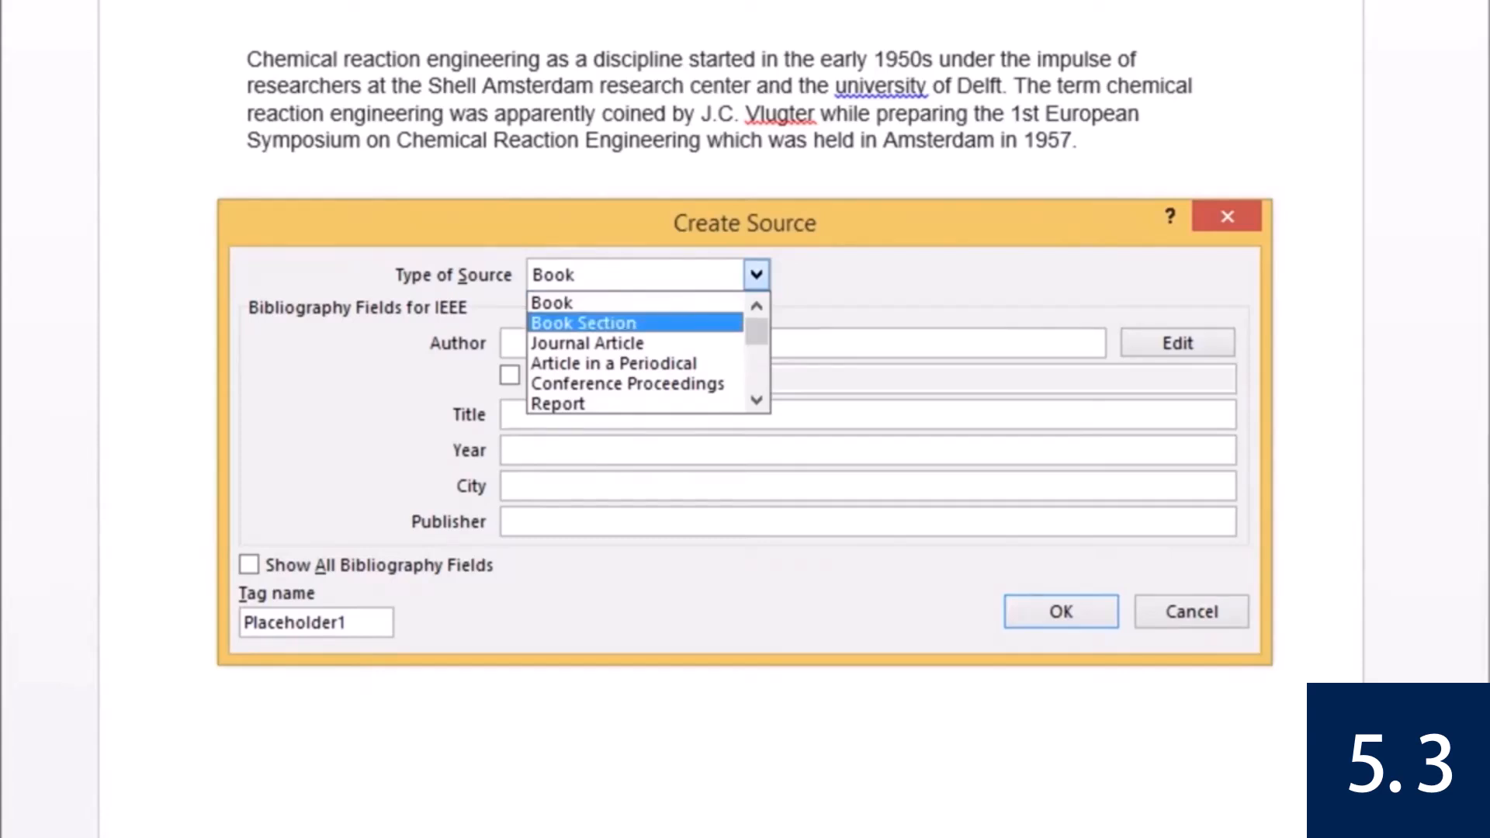
click(635, 323)
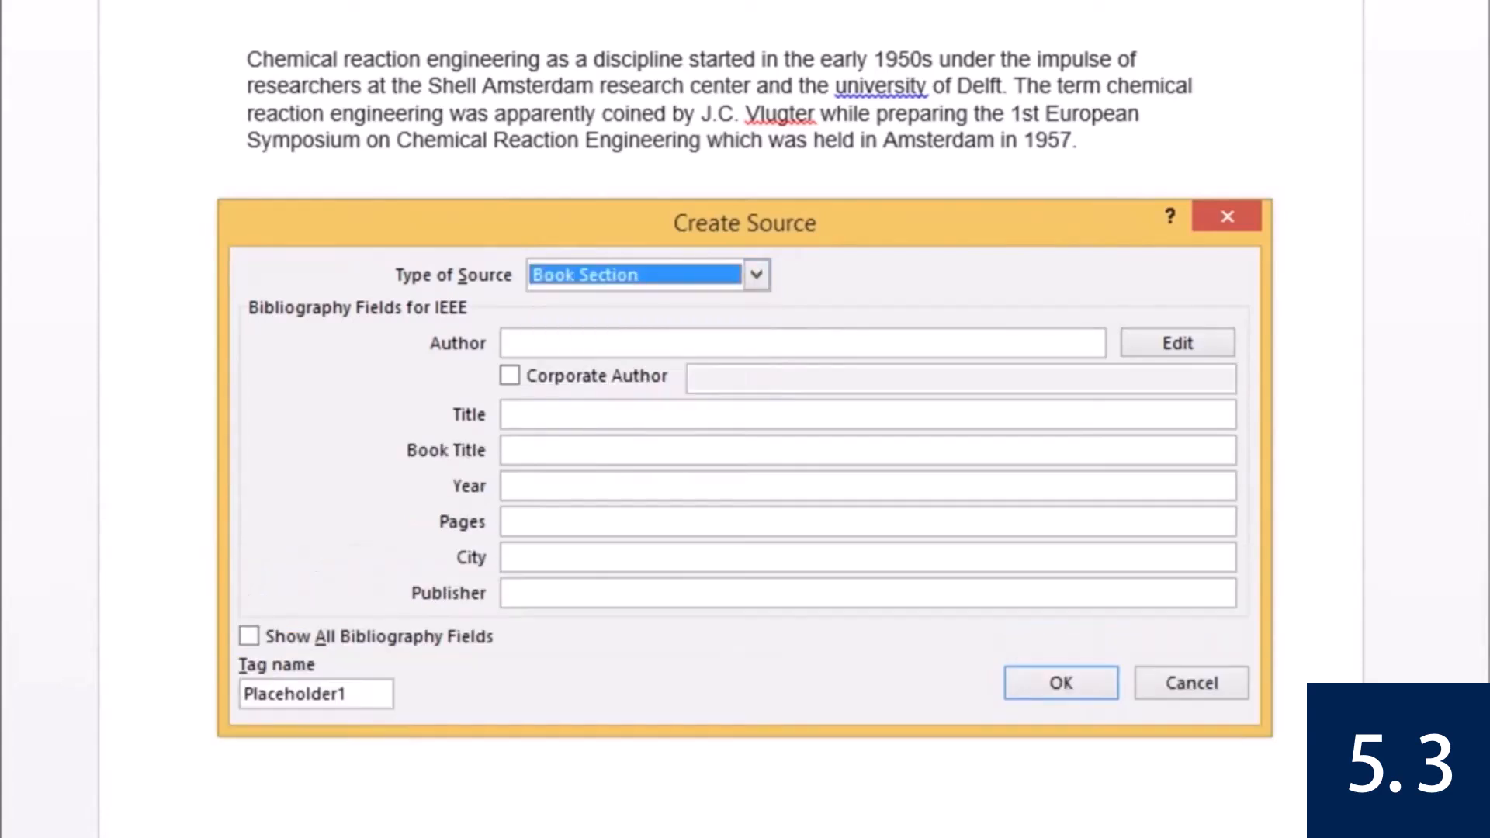
Enter the author's name, the section title "Design for Parallel Reactions" and the book title "Chemical reaction engineering".
key(Tab)
text(Levenspiel, Octave;)
key(Tab)
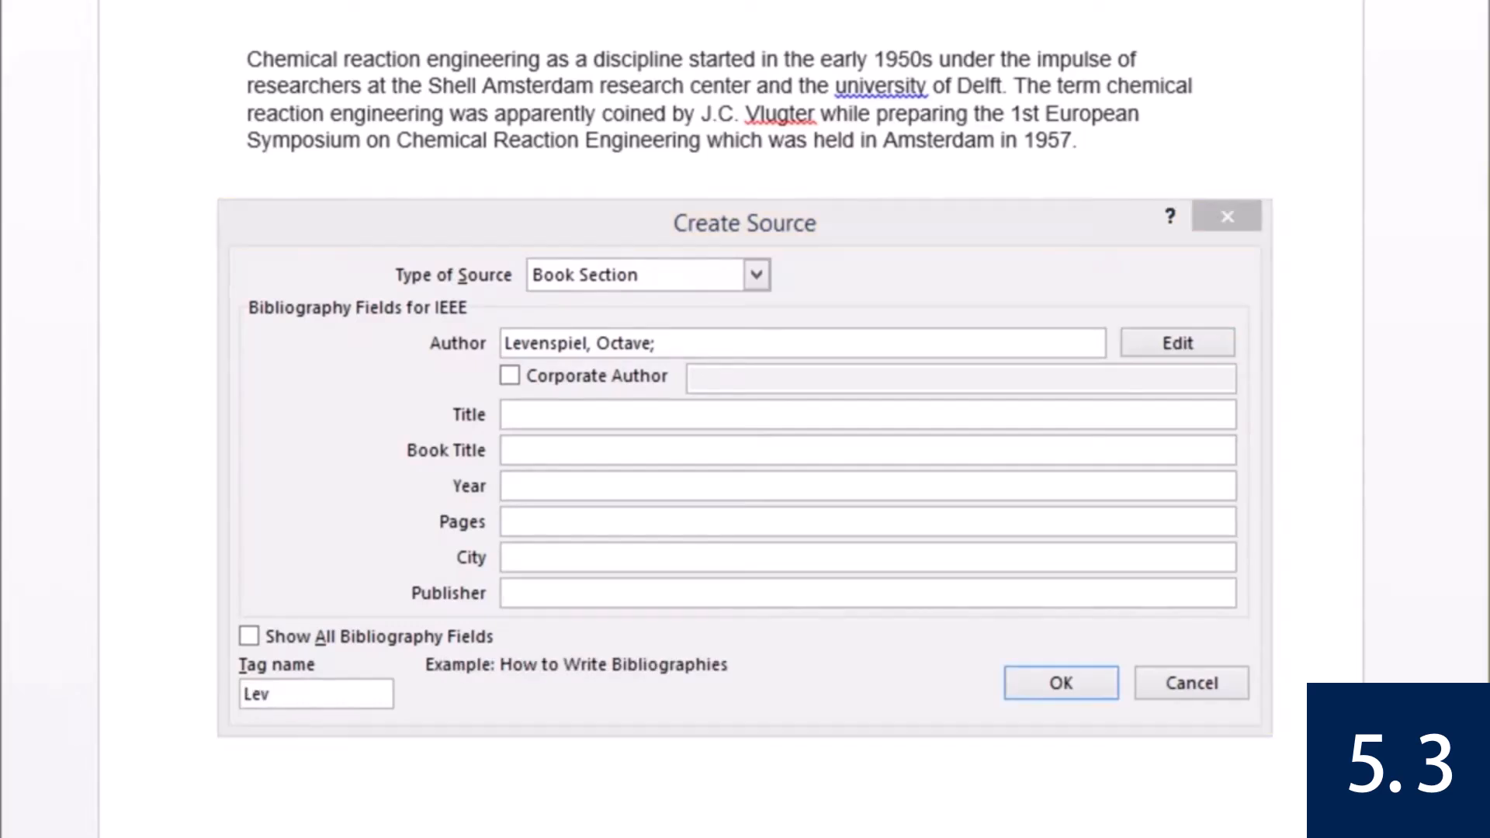
text(Design for Parallel Reactions)
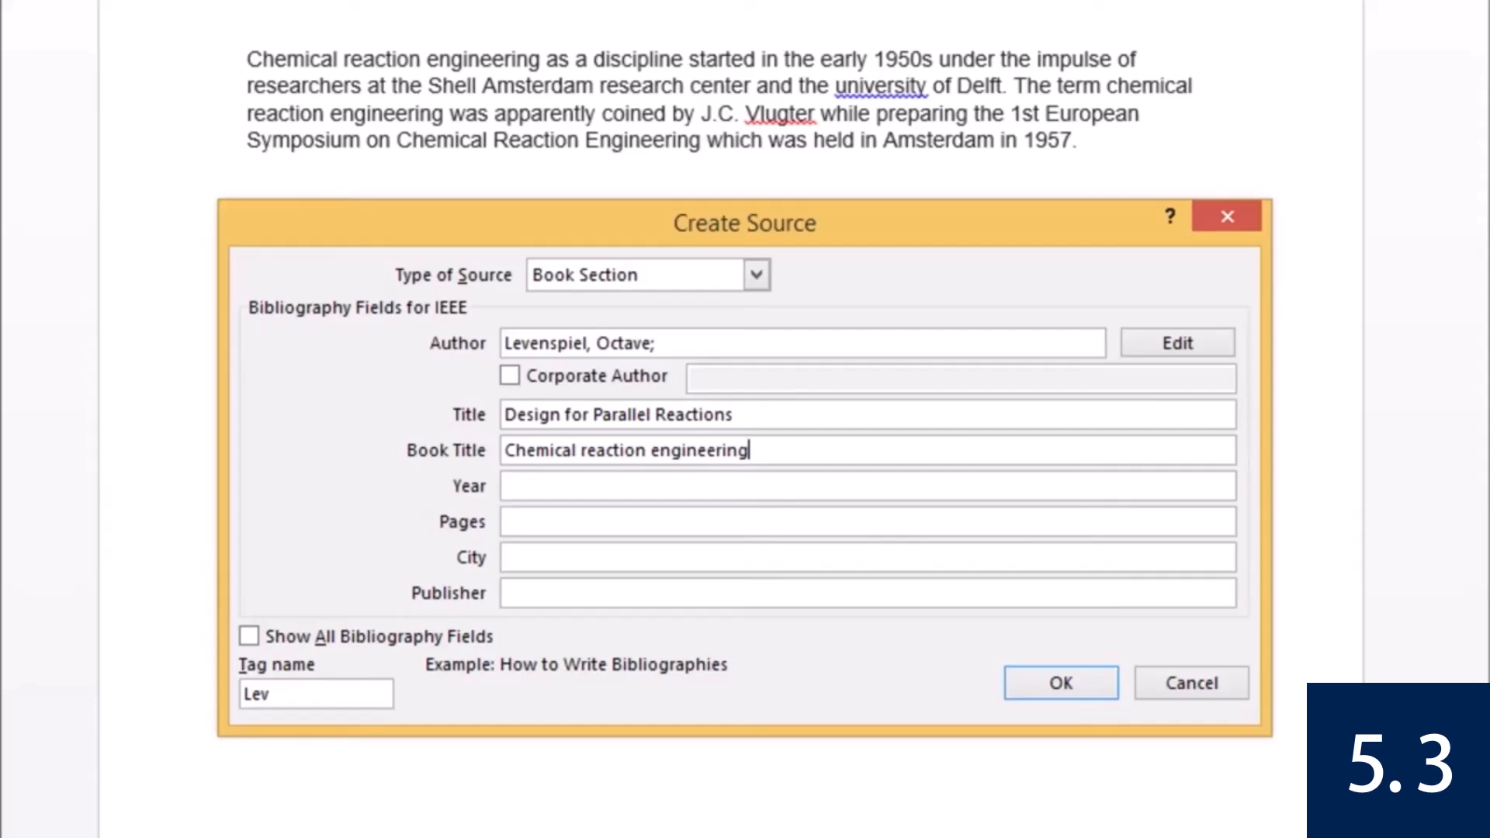
Set the book section's year to 1999, its pages to 40-50 and its city to "New York, NY".
key(Tab)
text(1999)
key(Tab)
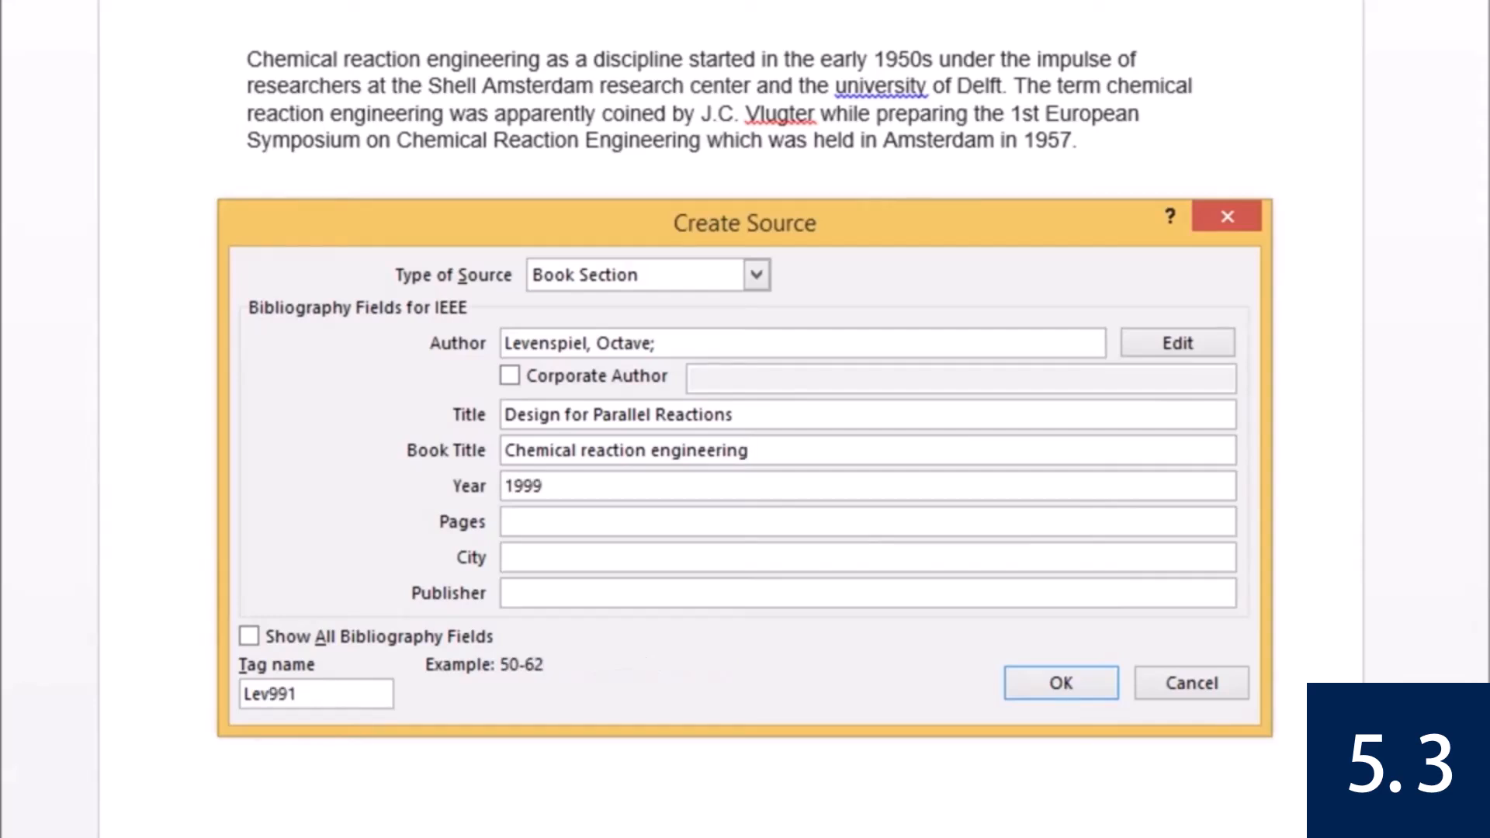
text(40-50)
key(Tab)
text(New York, NY)
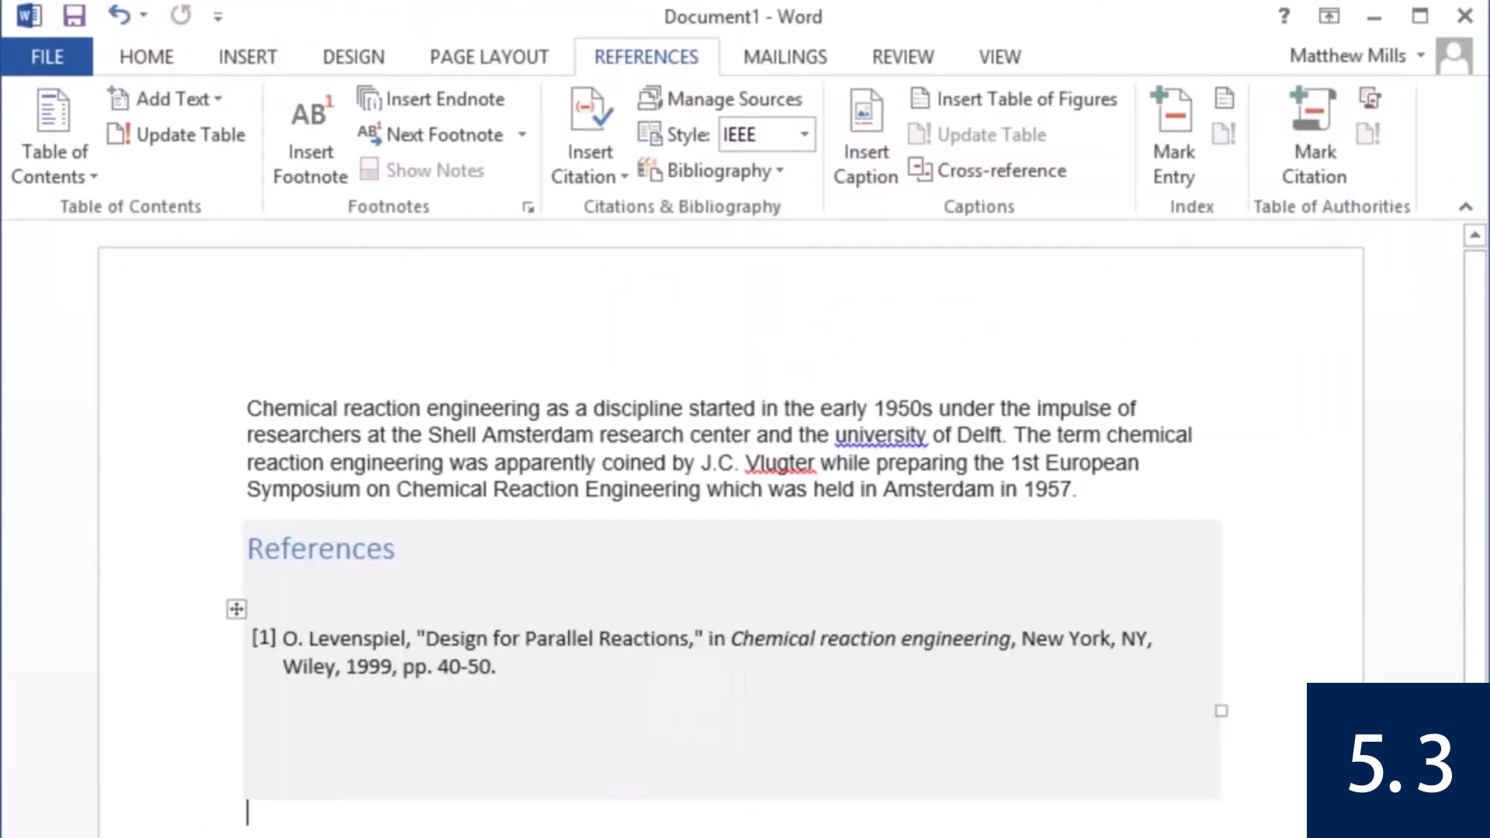
Correct the book section reference to read "3rd ed. New York, NY: Wiley", with no comma after the edition.
click(1155, 639)
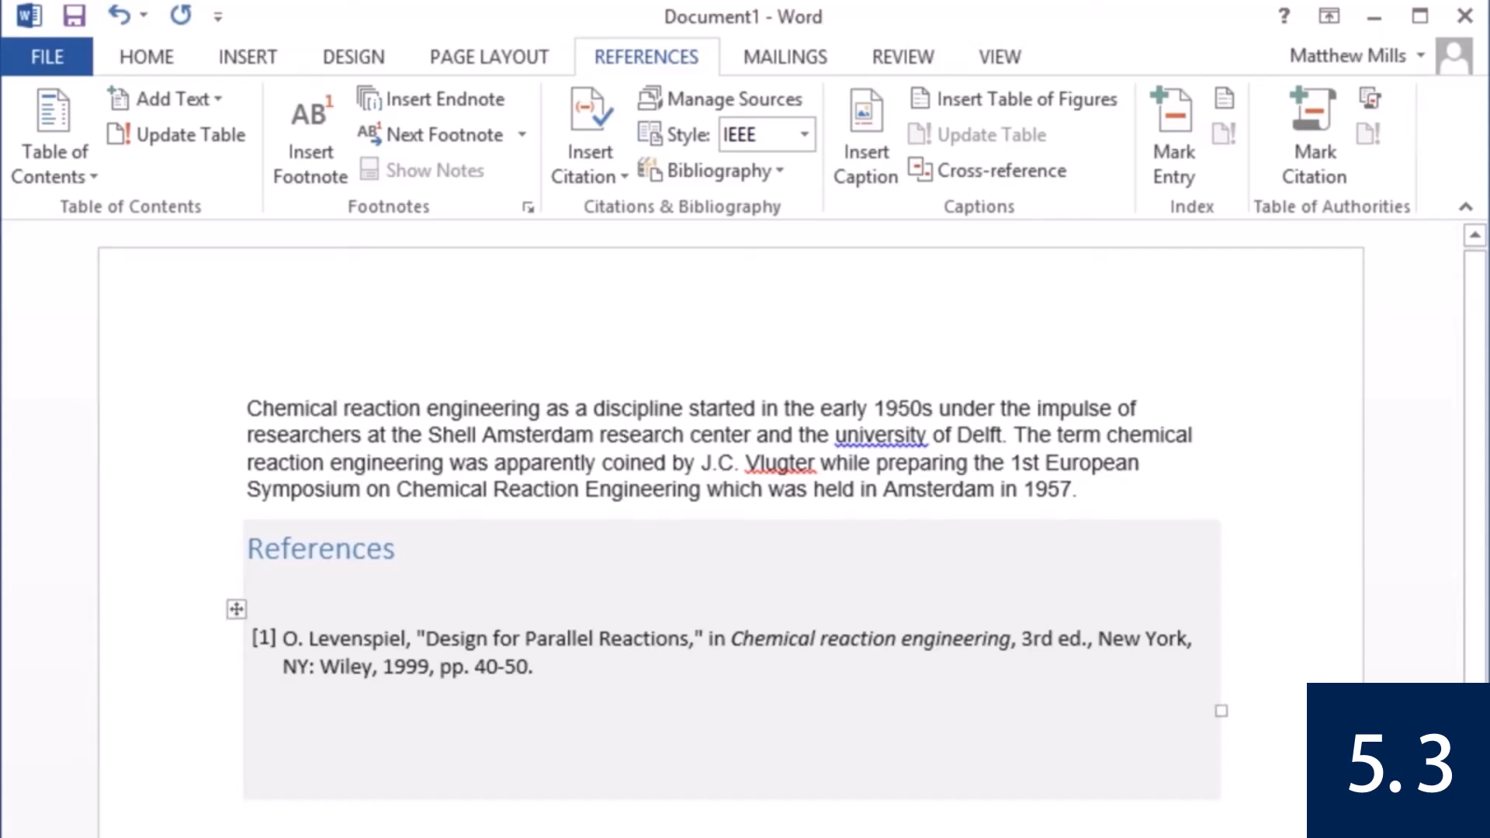
click(1093, 638)
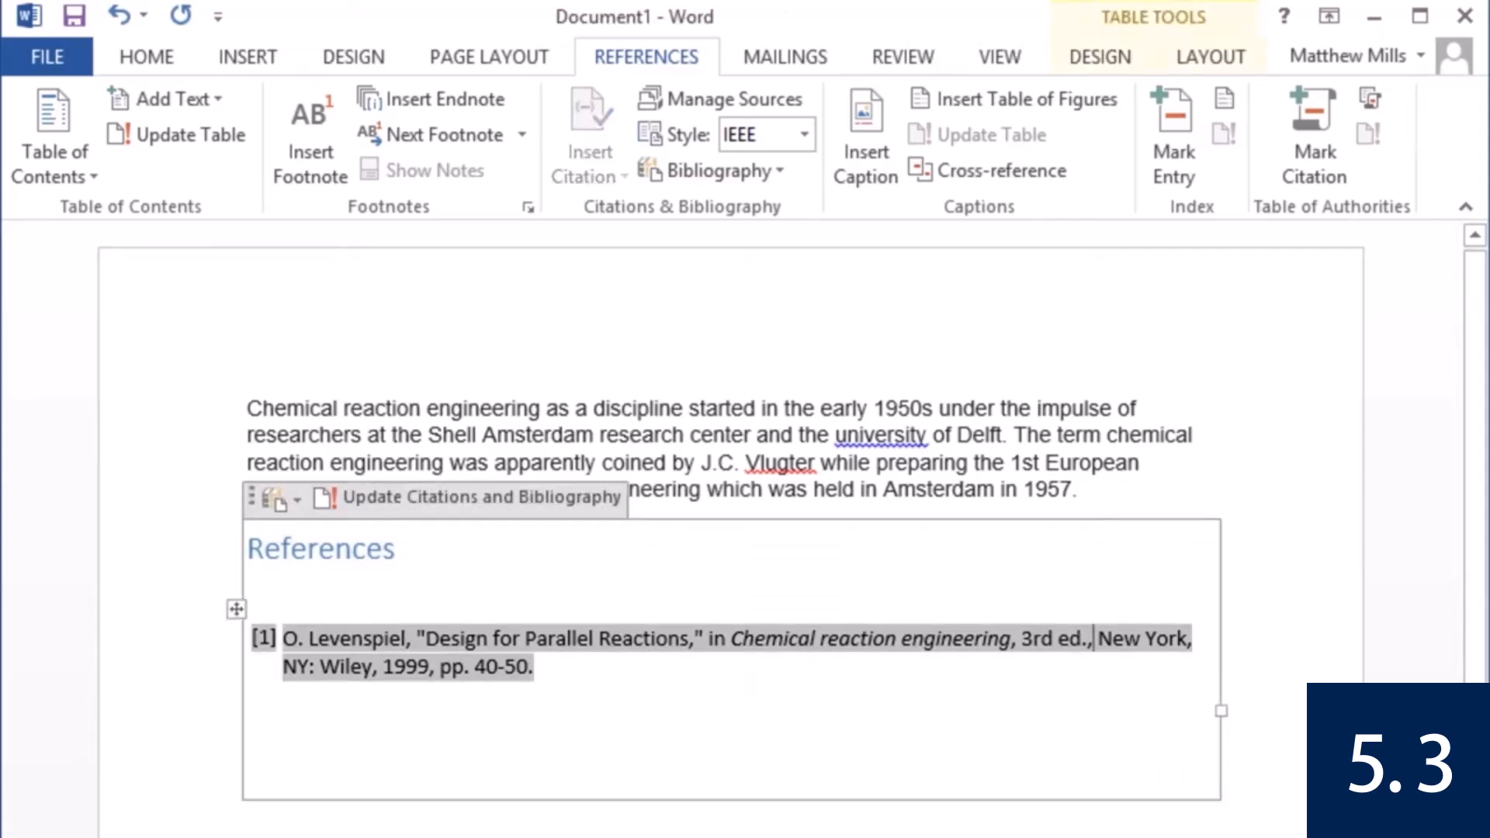
key(BackSpace)
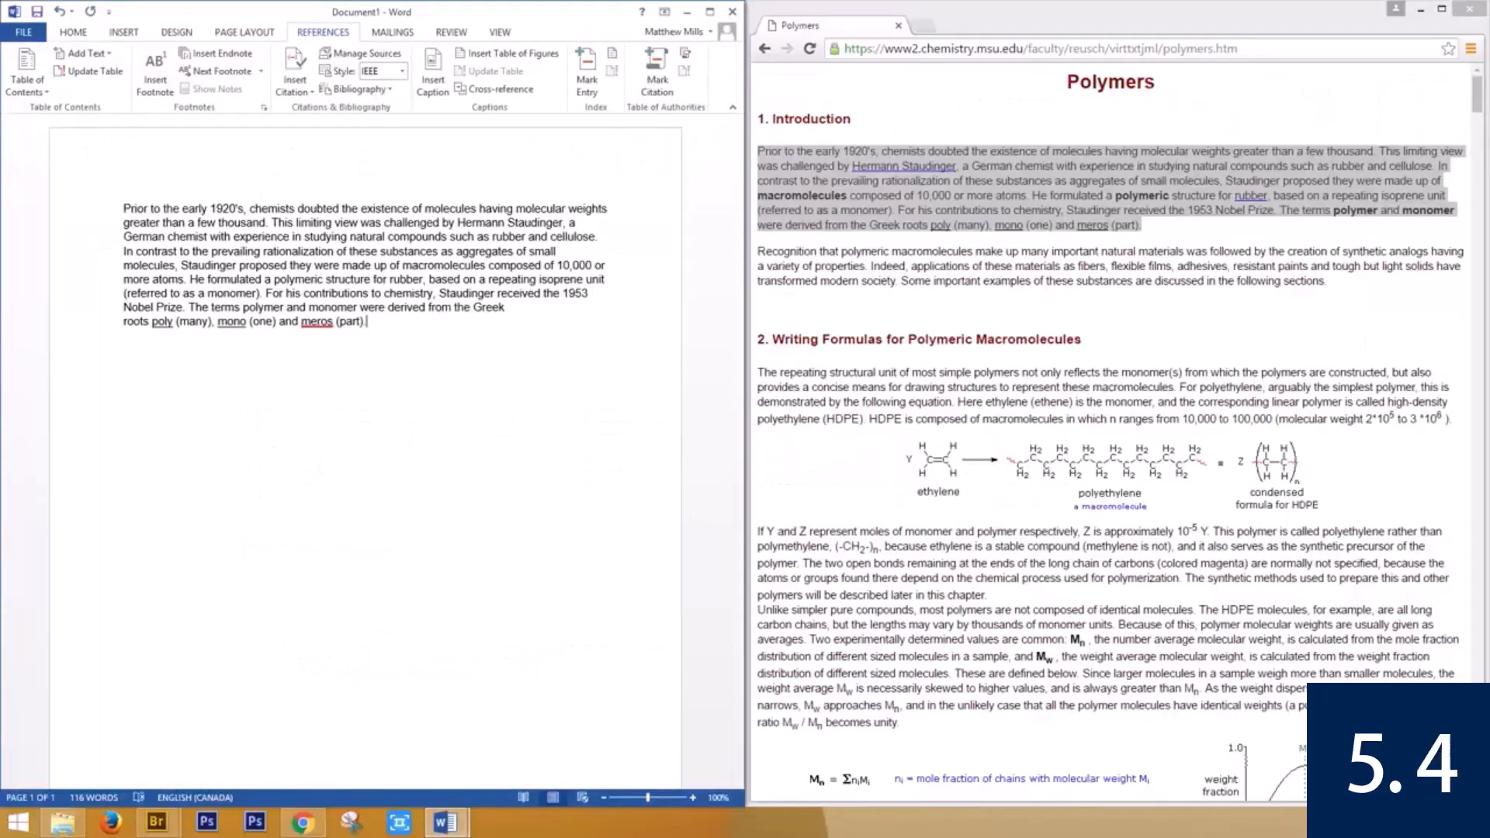
Start a new citation source at the end of the polymers paragraph and set its type to Web site.
click(1109, 309)
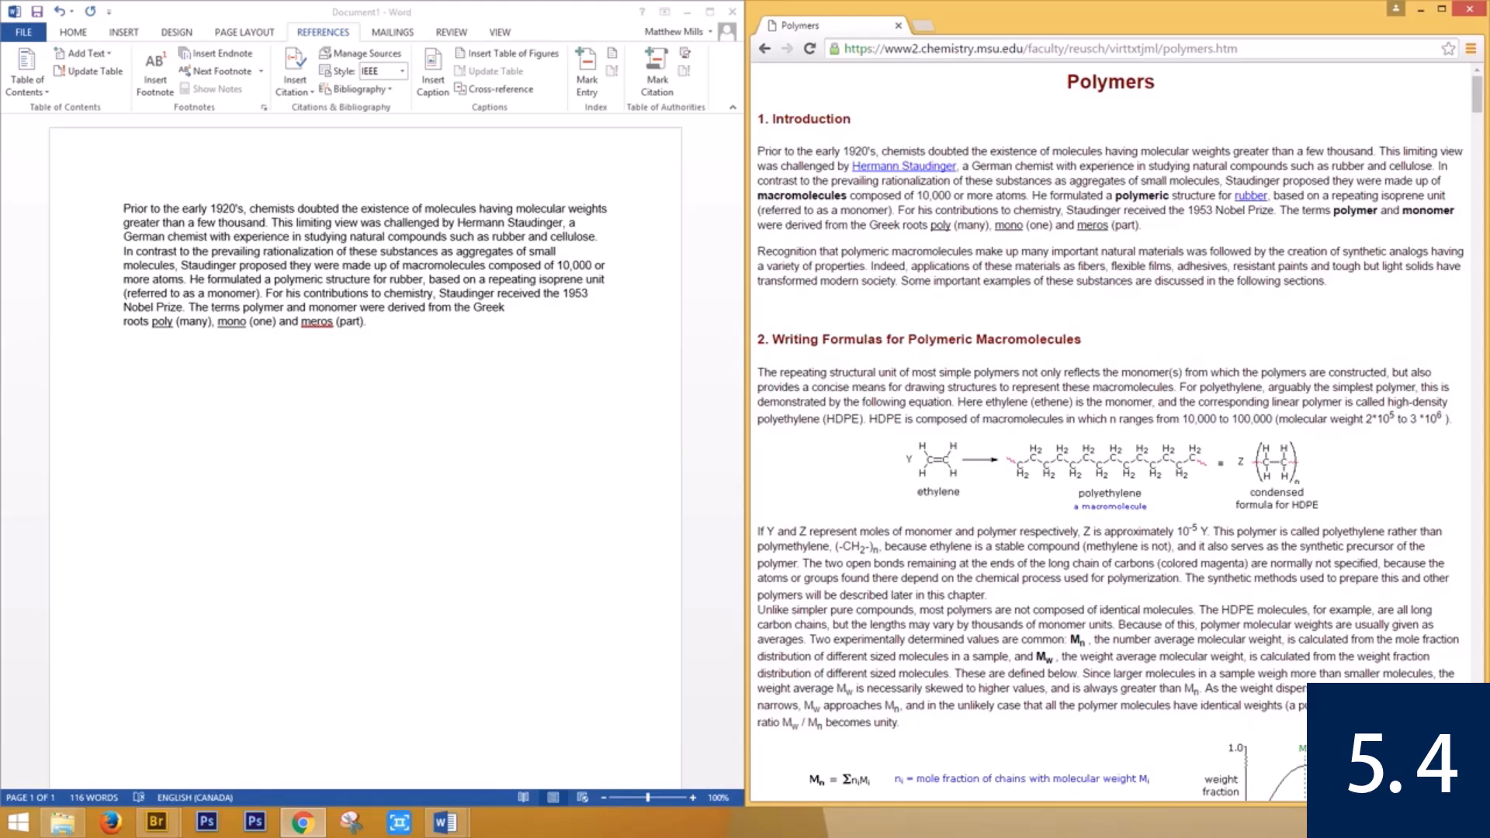
click(367, 321)
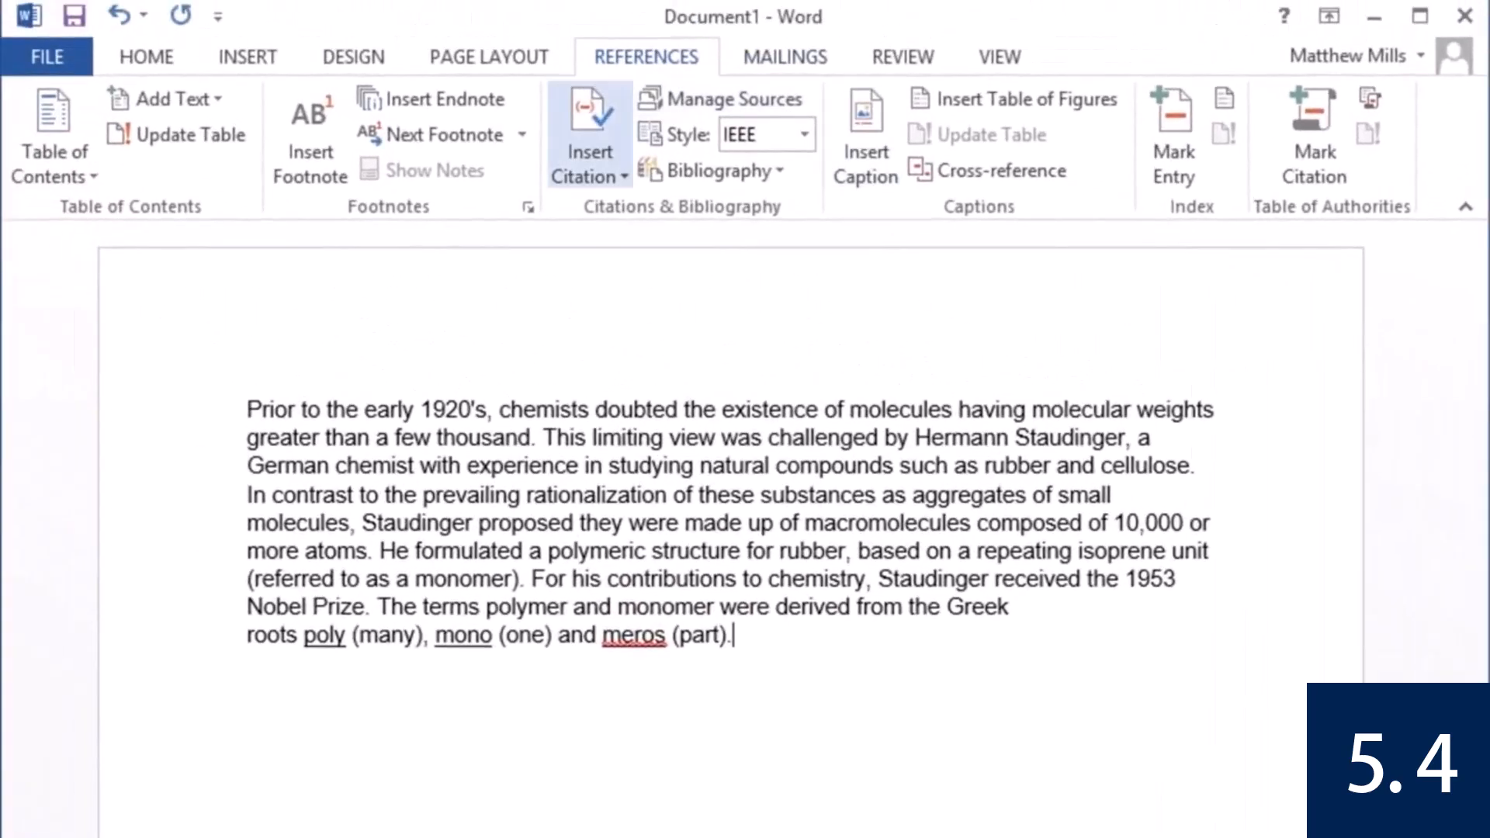
click(487, 117)
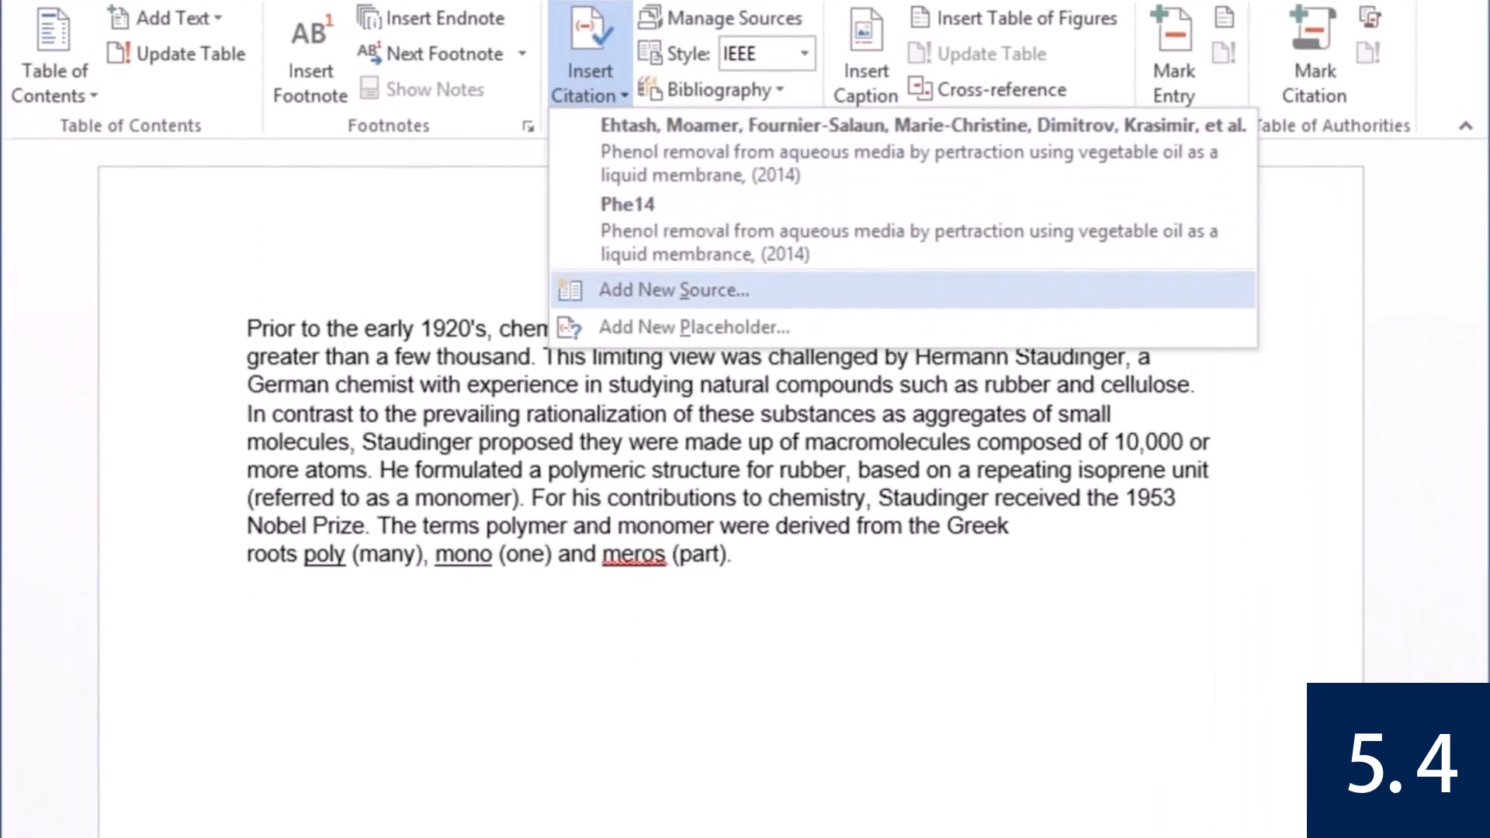
click(674, 289)
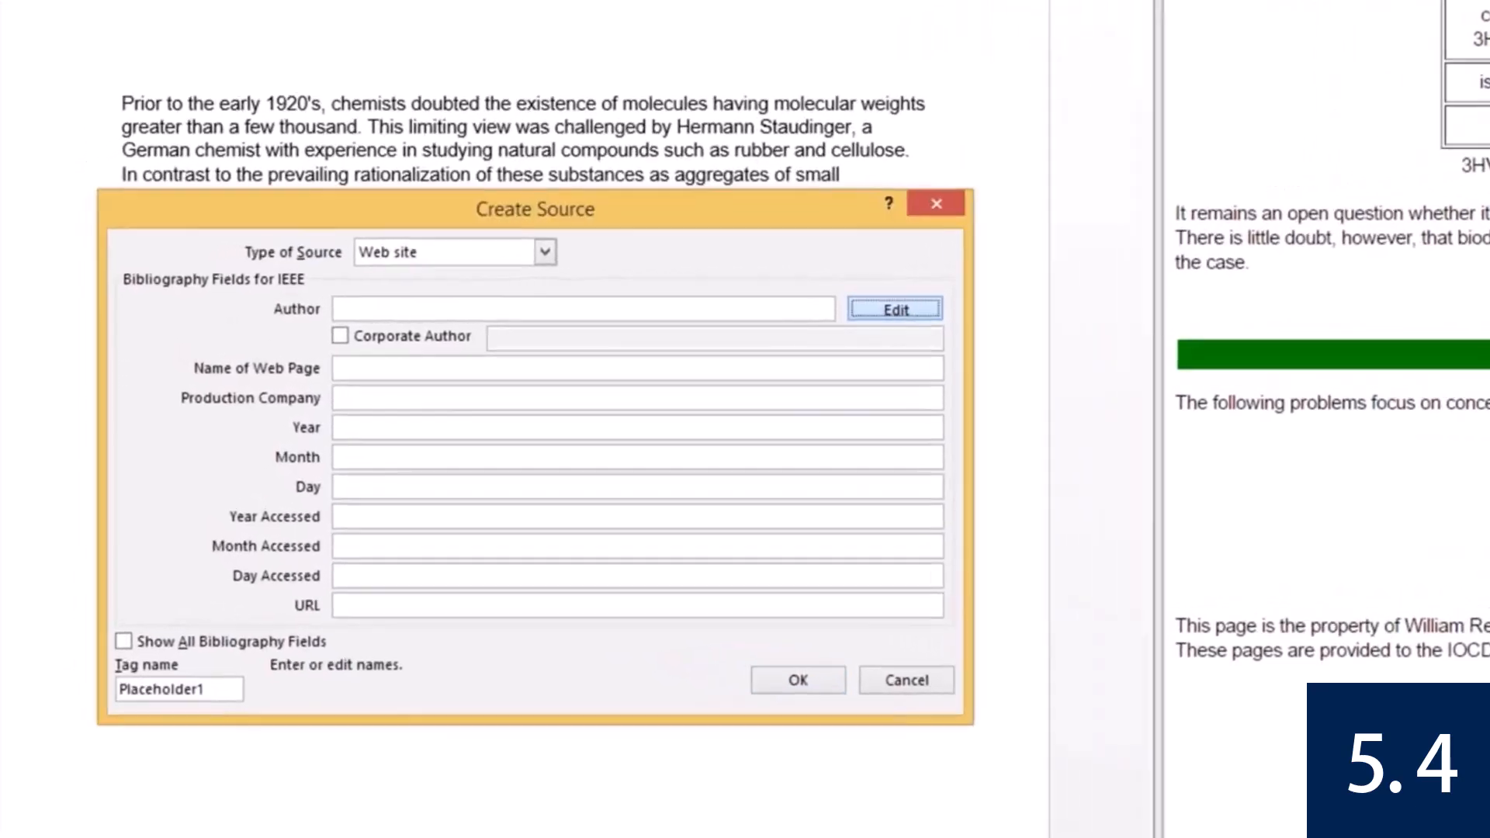
Enter the web page author's last and first name and set the production company to "Polymers".
click(896, 309)
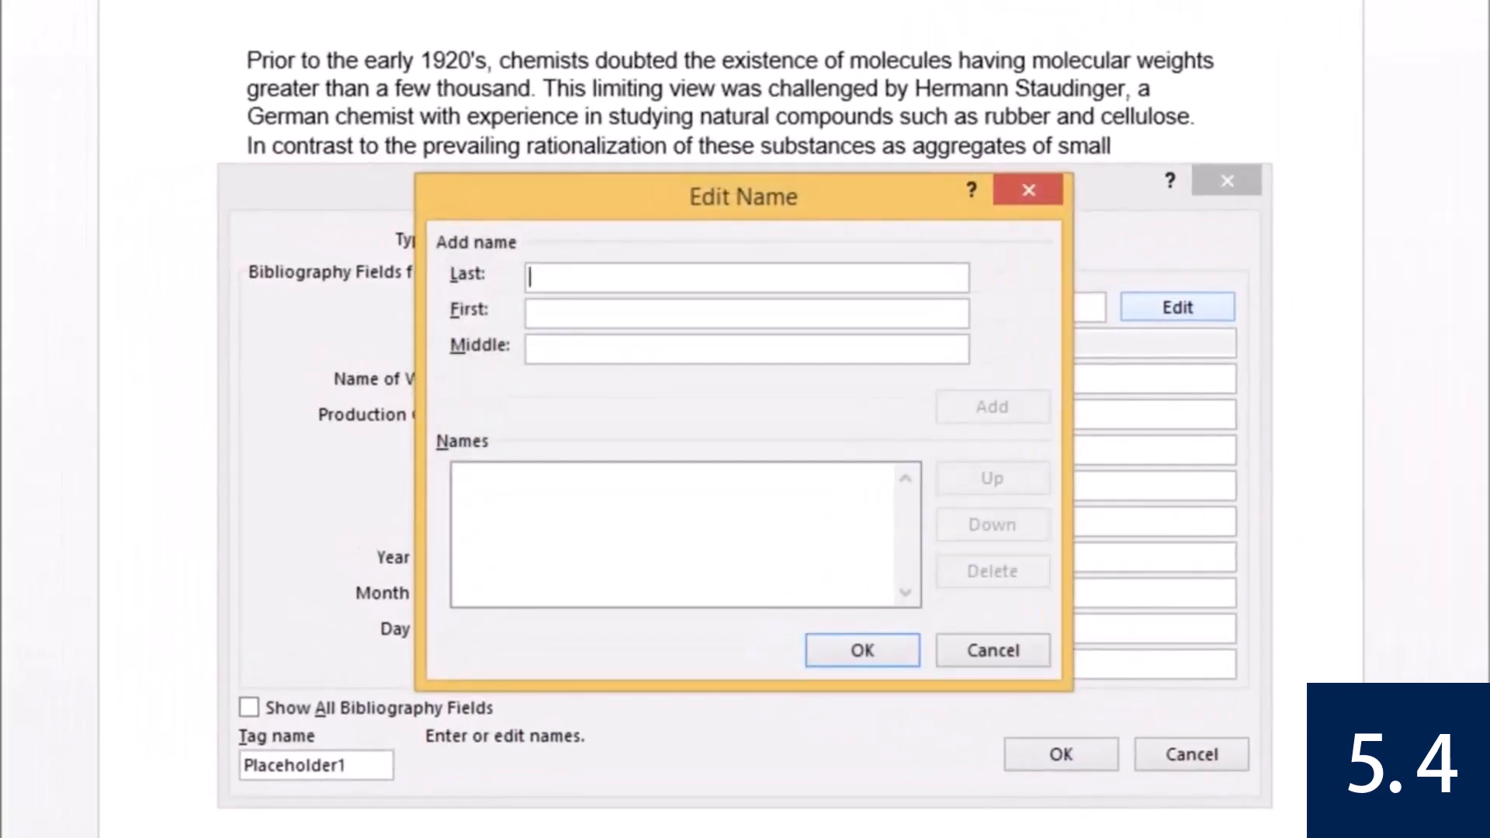
text(Reusch)
key(Tab)
text(William)
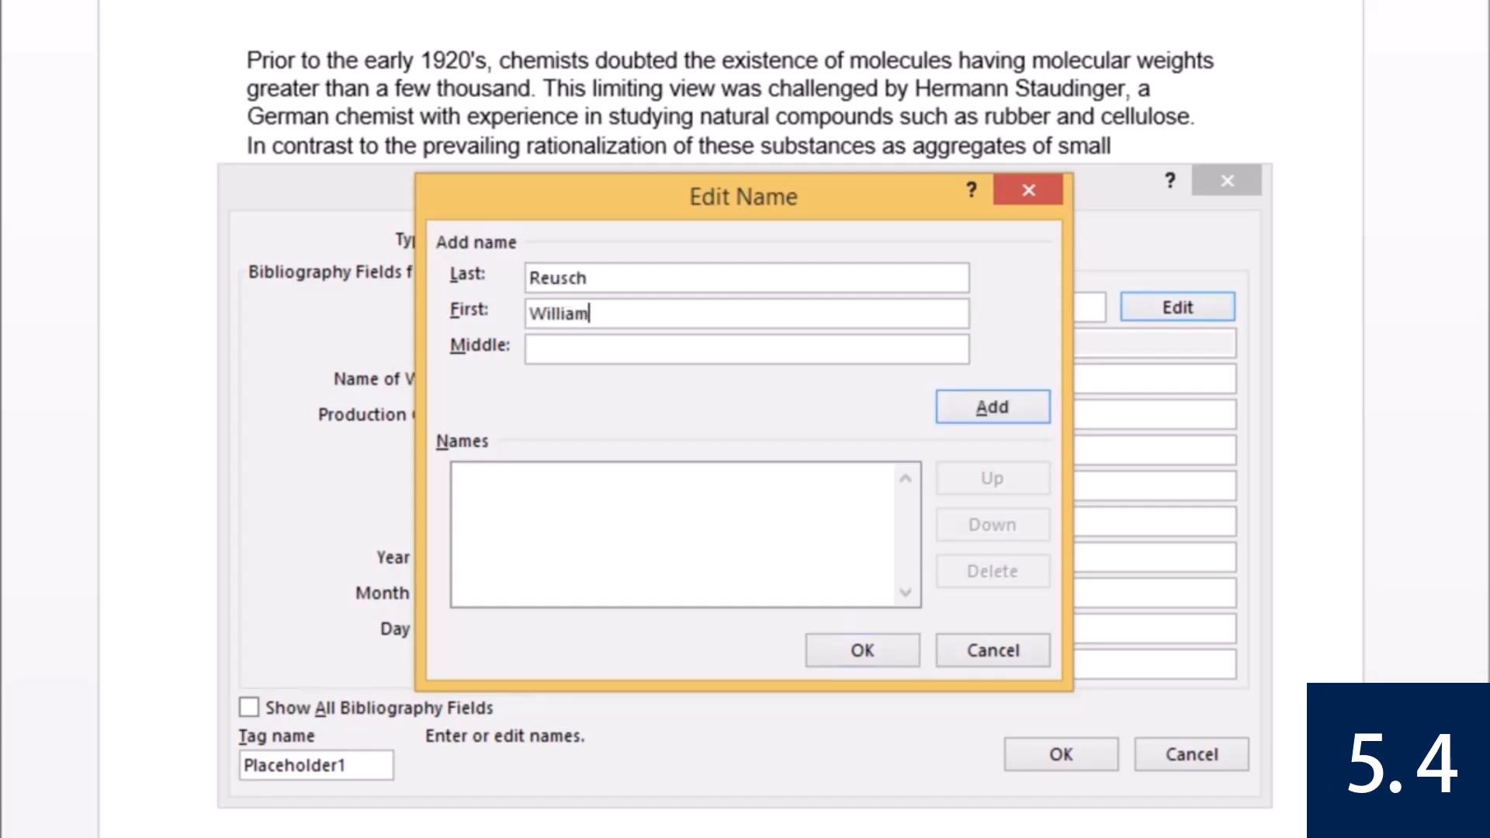
key(Return)
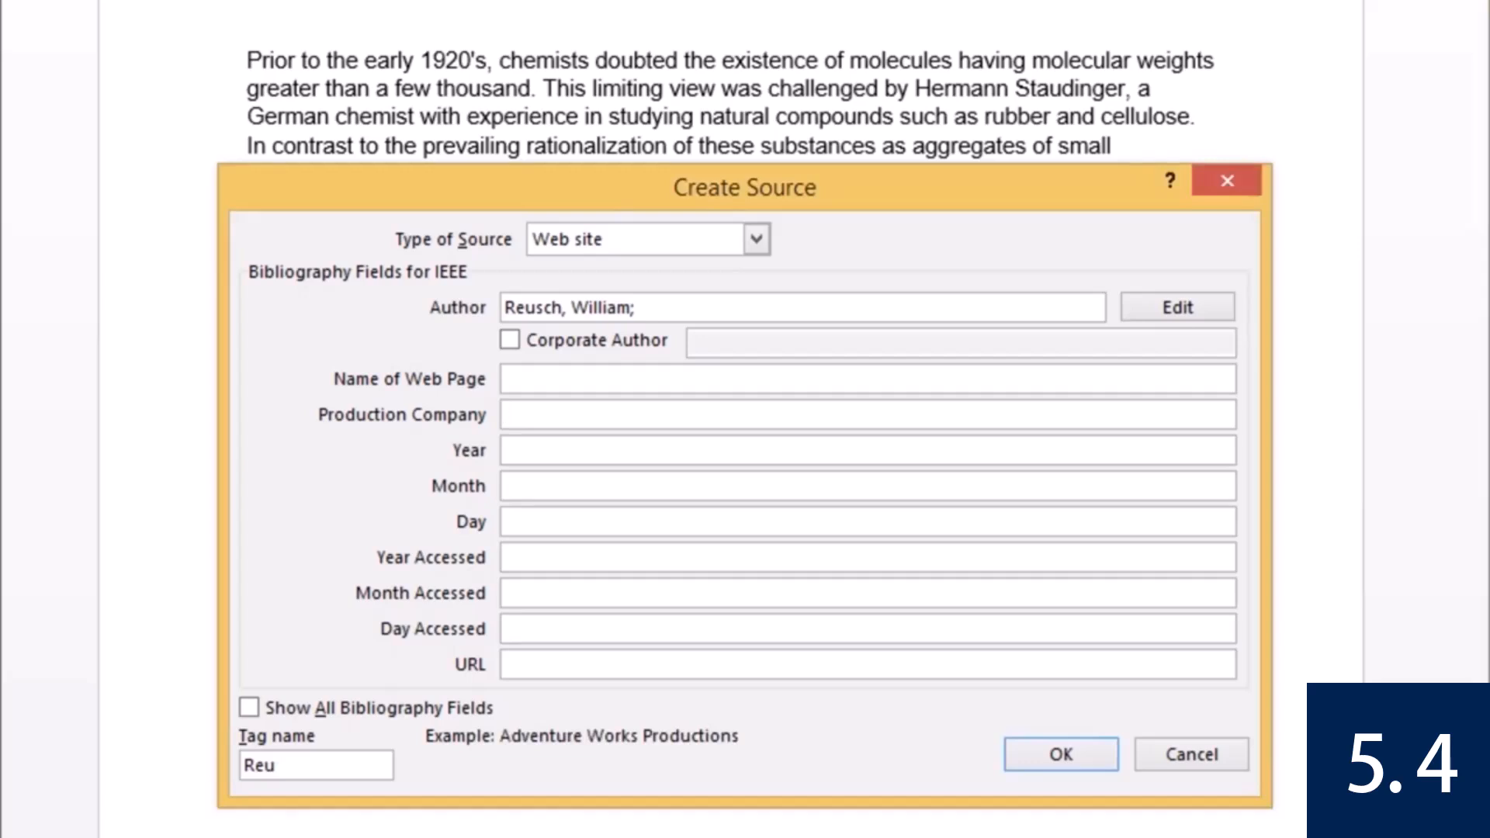
text(Polymers)
key(Tab)
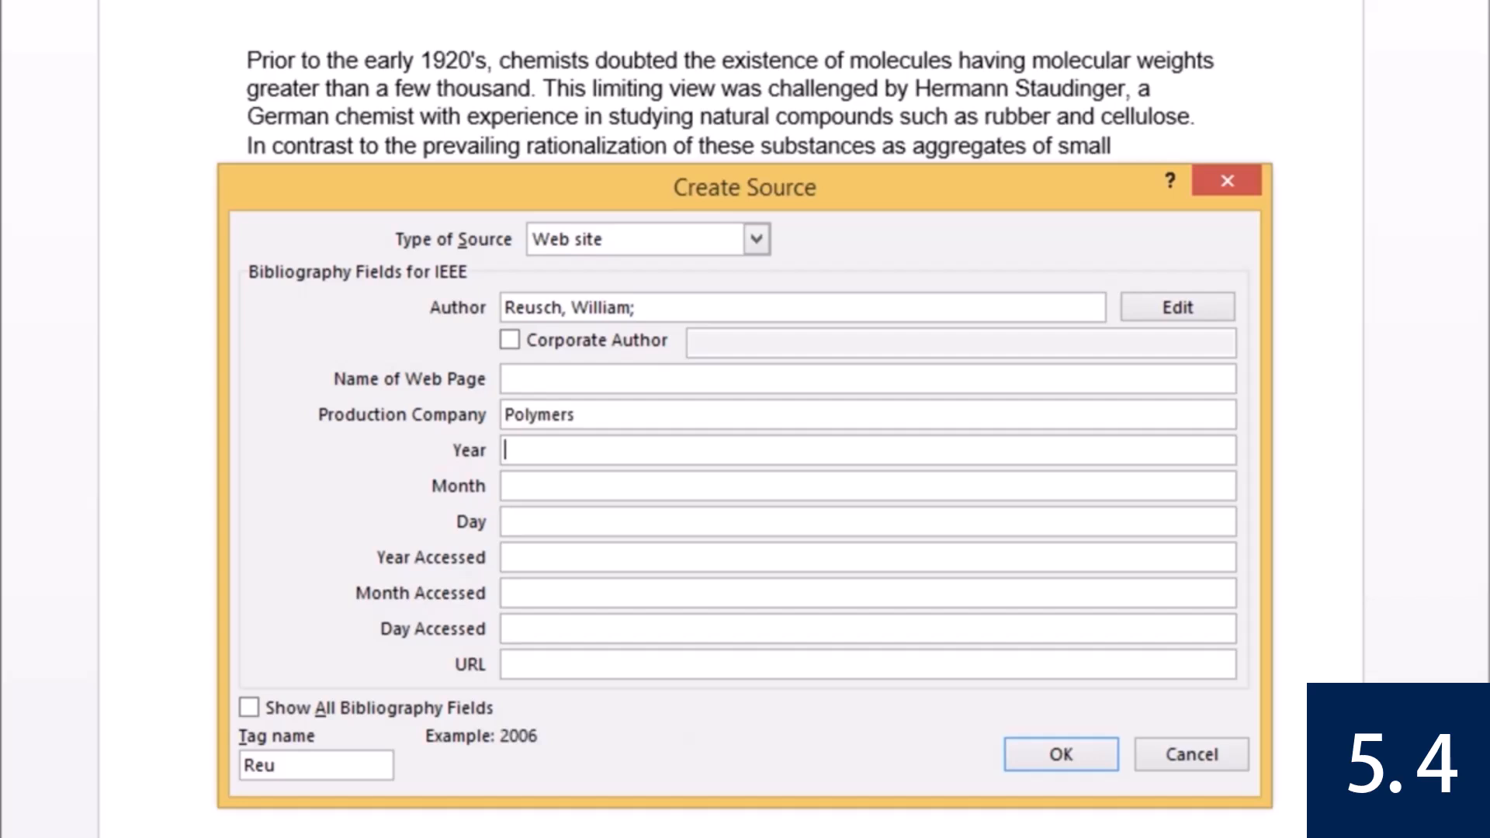
Set the website source's year to 2013, month to May and day to 5.
text(2013)
key(Tab)
text(May)
key(Tab)
text(5)
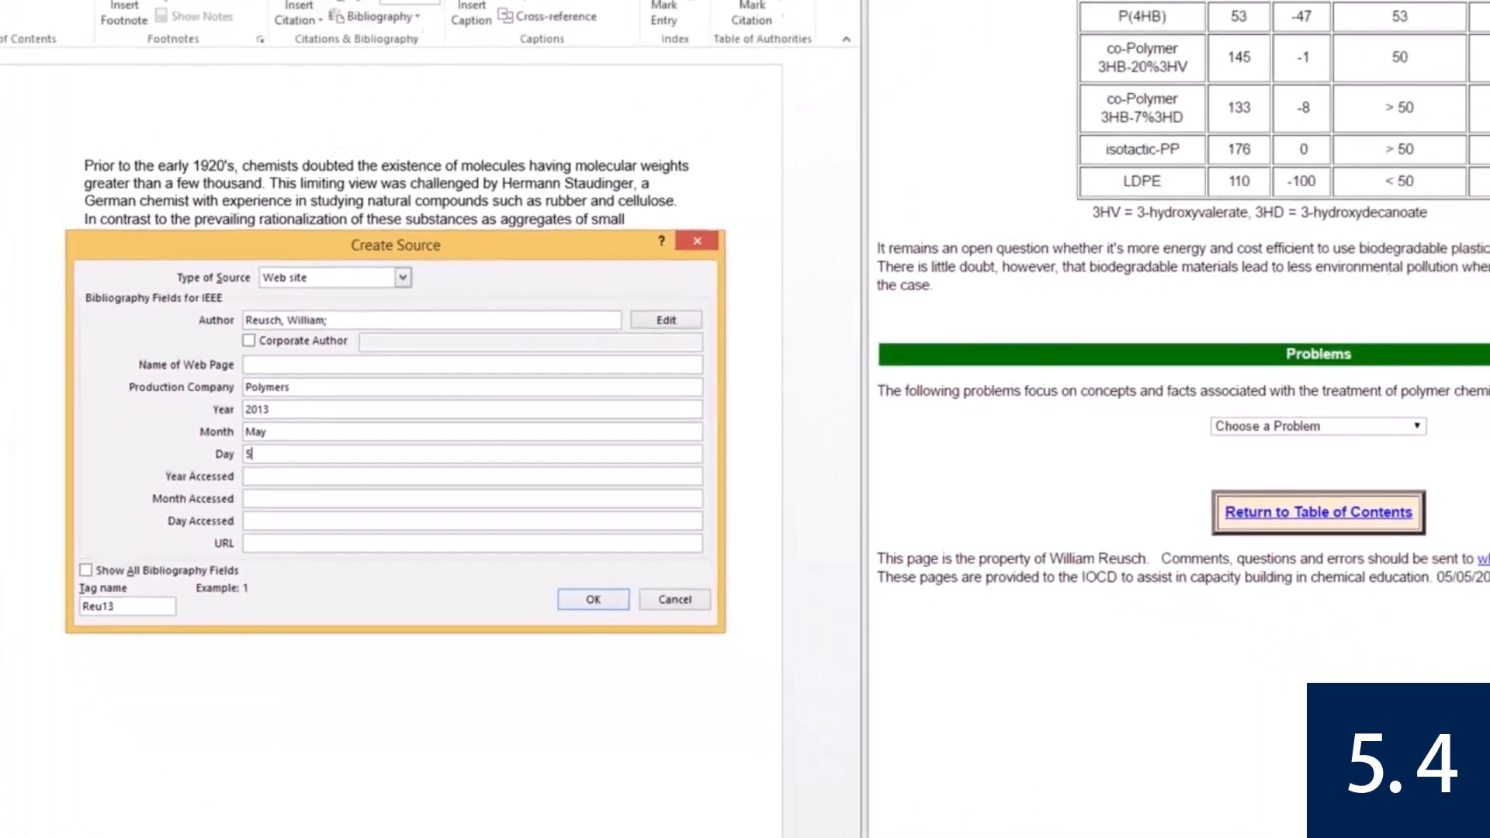
Copy the Polymers page's web address from the browser into the source's URL and create the citation.
click(1039, 49)
click(1039, 48)
right_click(1039, 48)
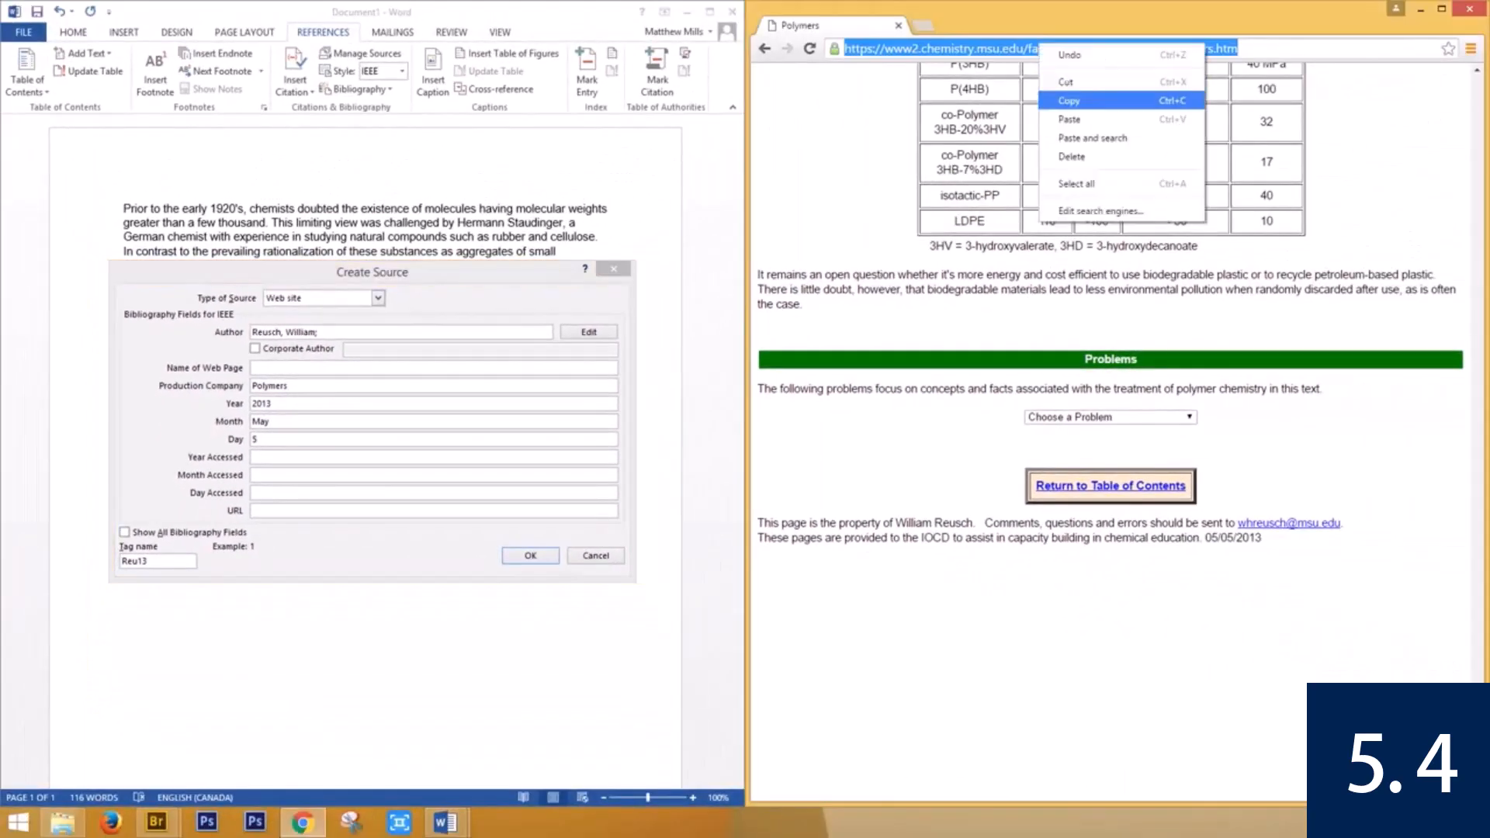
click(1063, 82)
click(433, 510)
key(ctrl+v)
key(Return)
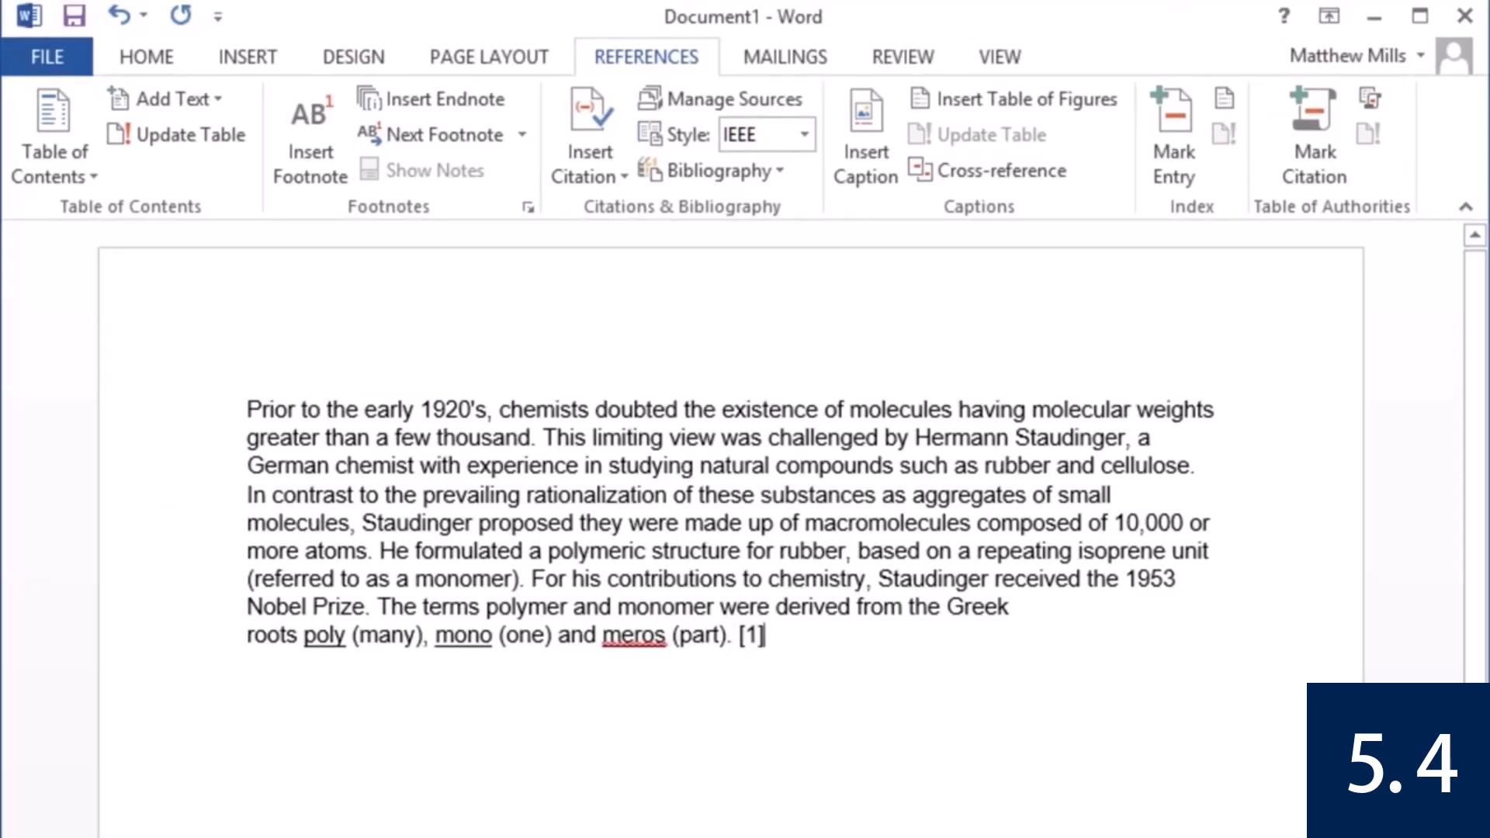
Move the sentence's period behind the citation [1] and insert a References list below the paragraph.
click(733, 635)
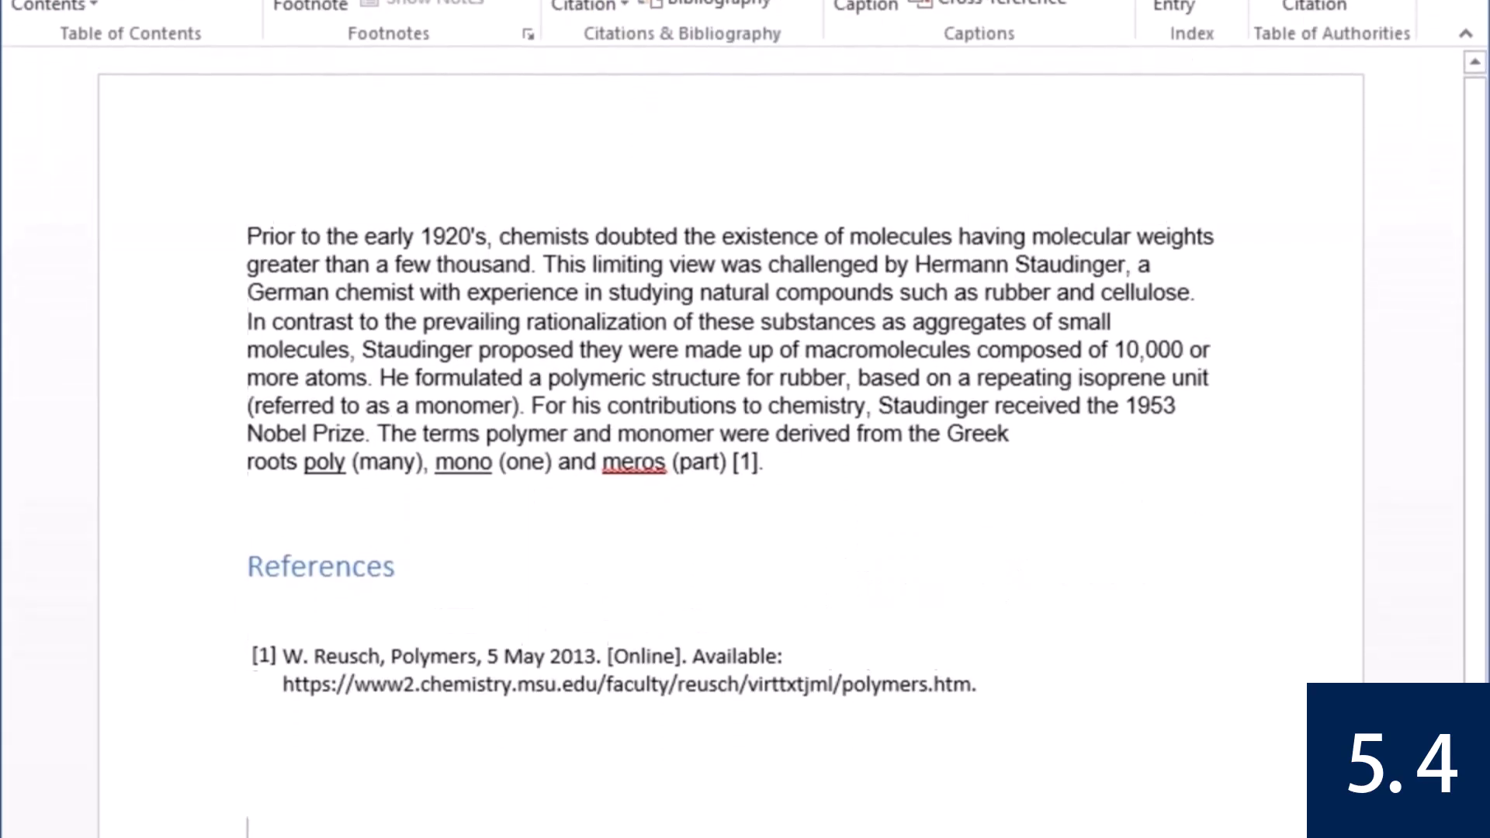
Italicize "Polymers" in the website reference and replace the comma after the author's name with a period.
drag(392, 481, 477, 481)
key(ctrl+i)
key(Left)
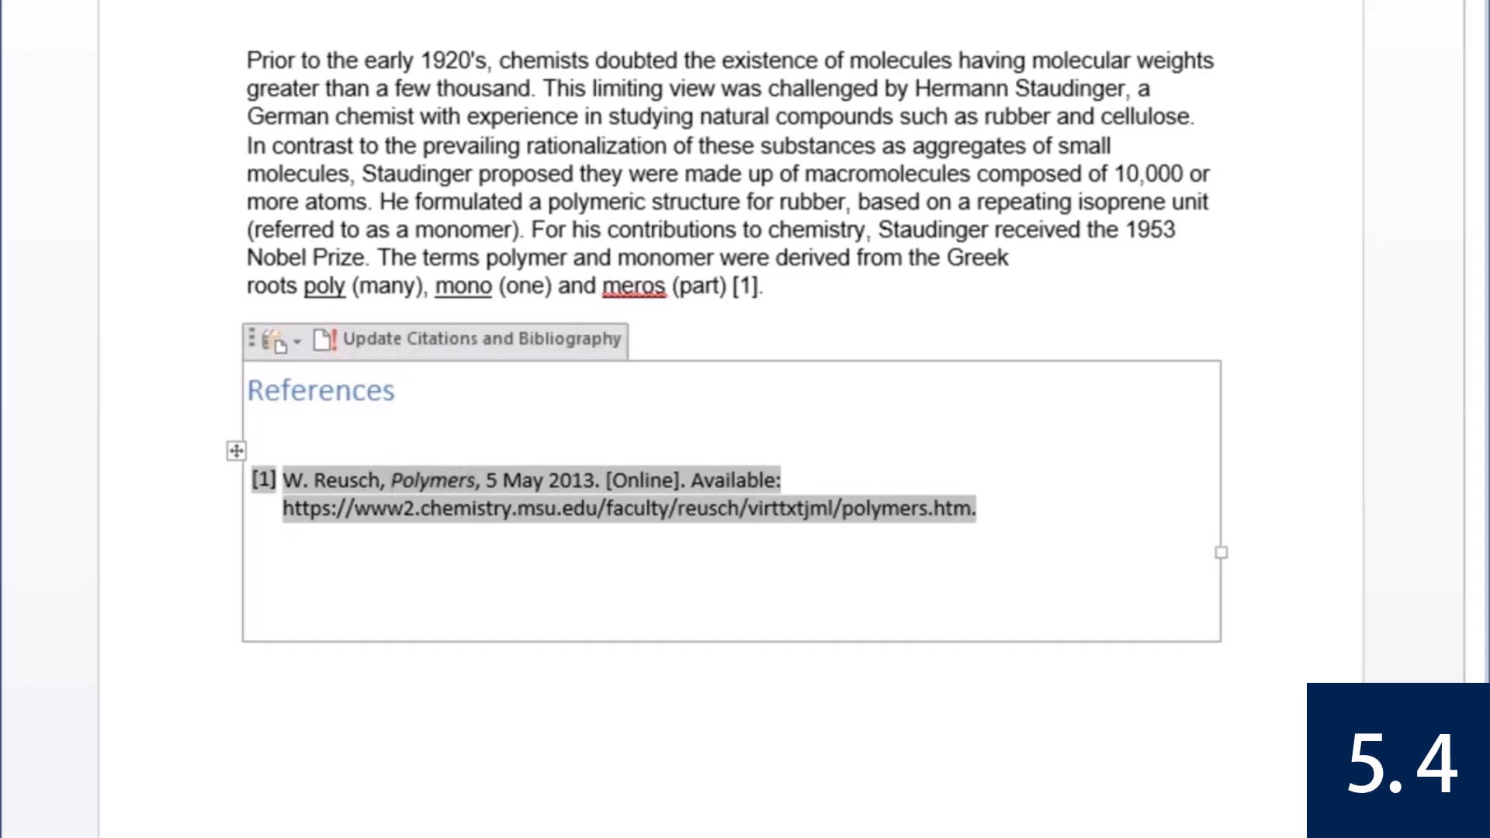
key(Left)
key(BackSpace)
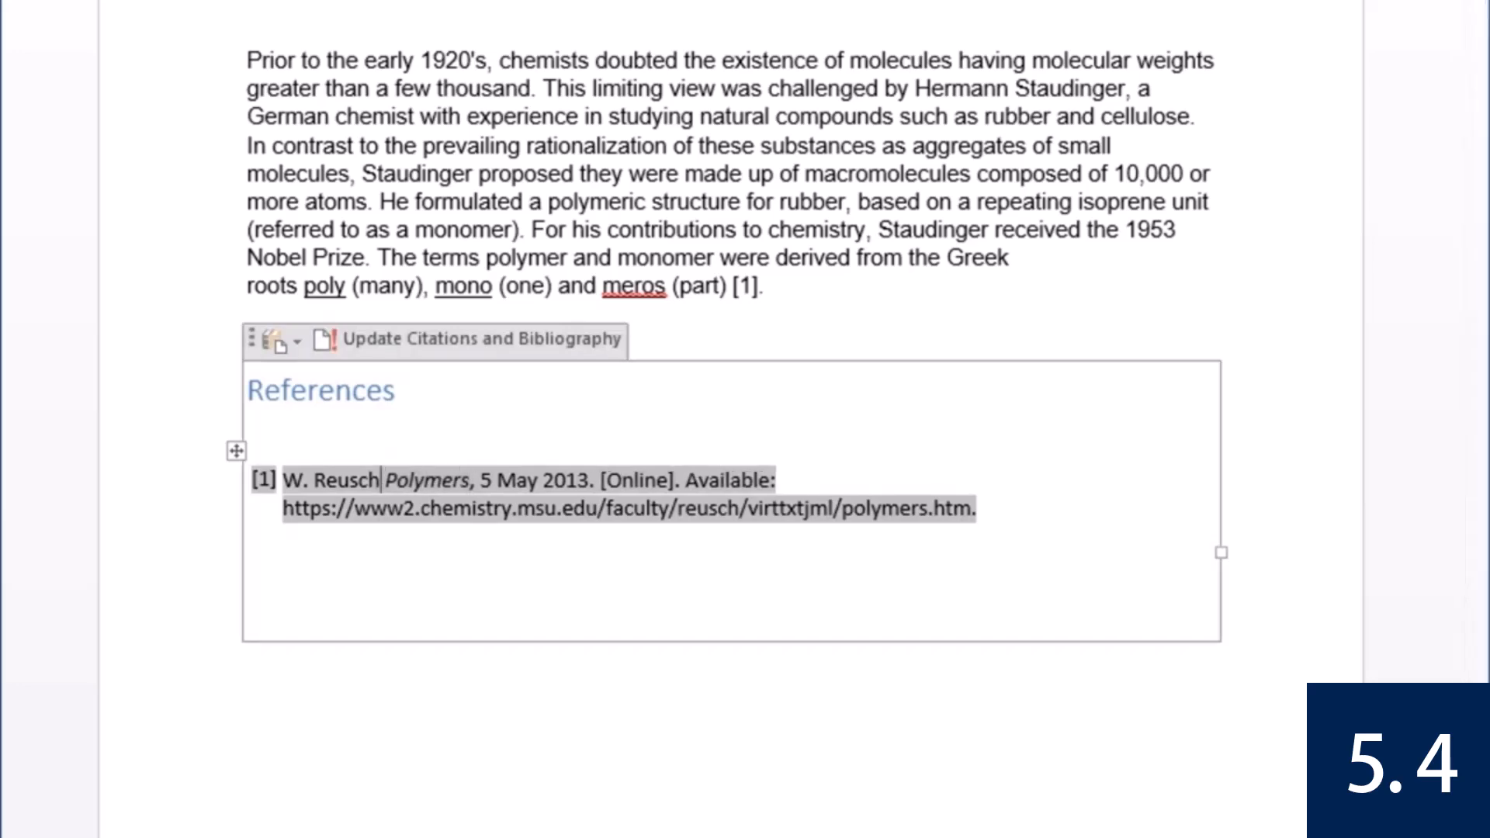
text(.)
Select the date "5 May 2013" in the website reference.
key(ctrl+Right)
key(ctrl+Right)
key(ctrl+Right)
key(shift+Right)
key(shift+Right)
key(shift+Right)
key(shift+Right)
key(shift+Right)
key(shift+Right)
key(shift+Right)
key(shift+Right)
key(shift+Right)
key(shift+Right)
key(shift+Right)
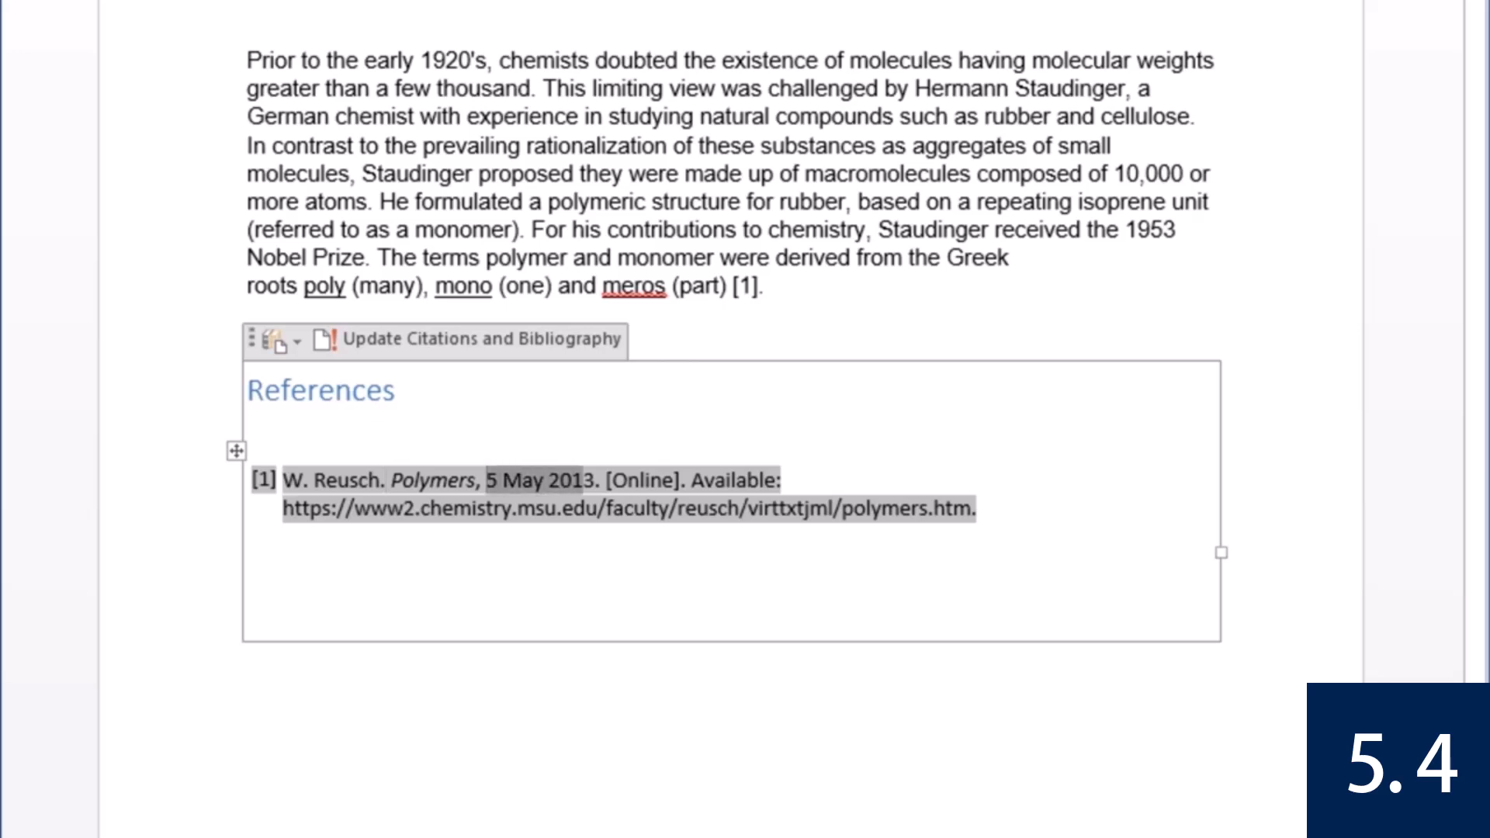